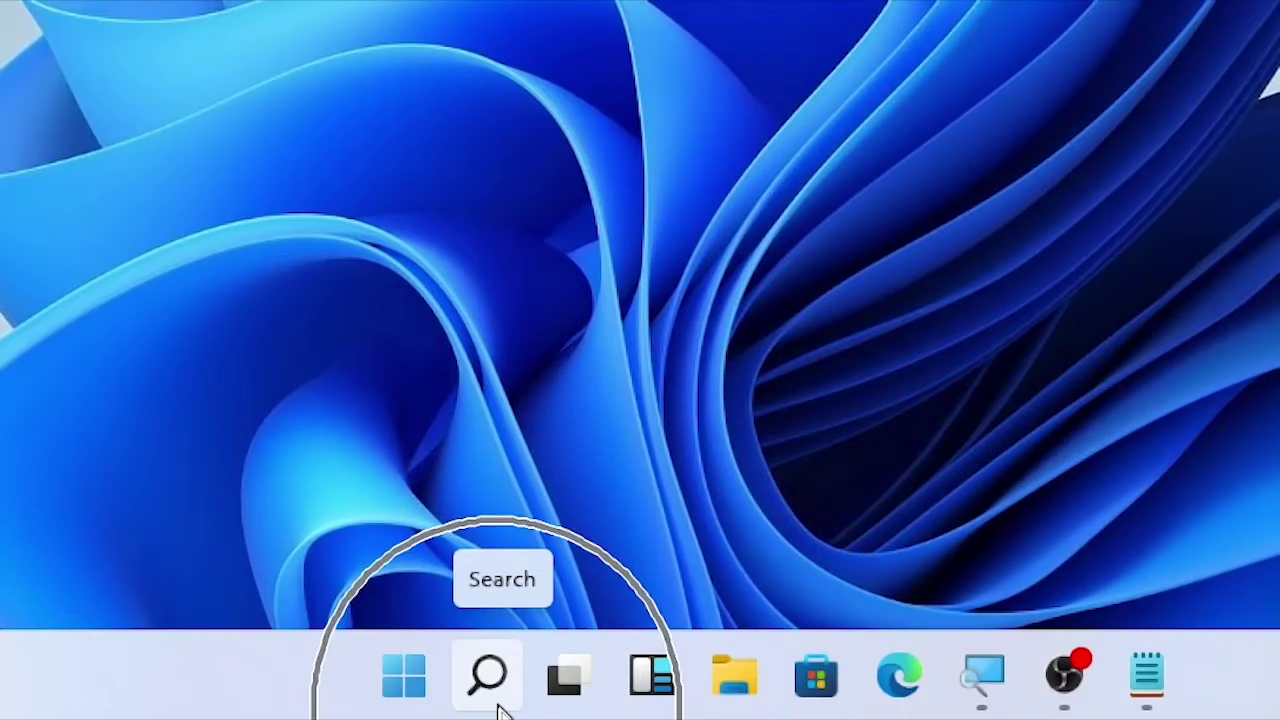
Step: Search Windows for 'DEVICE MANAGER' and open Device Manager from the best match
left_click(495, 695)
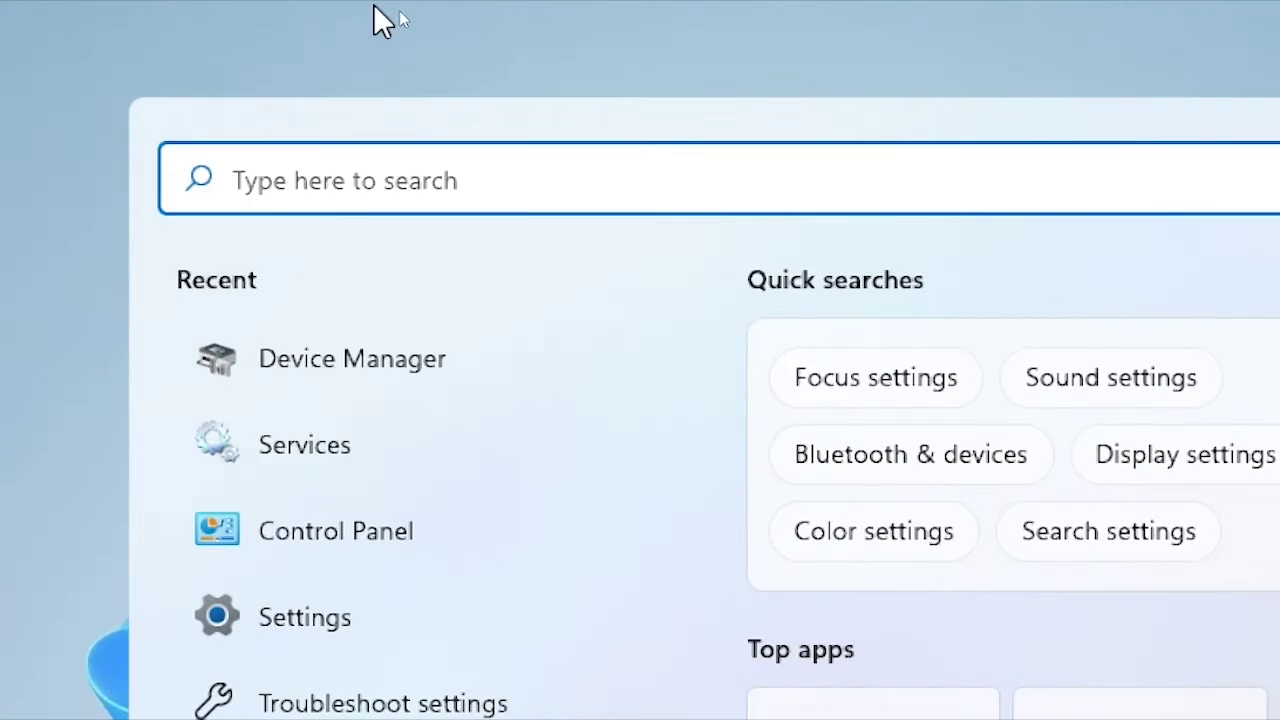
type("DEVI")
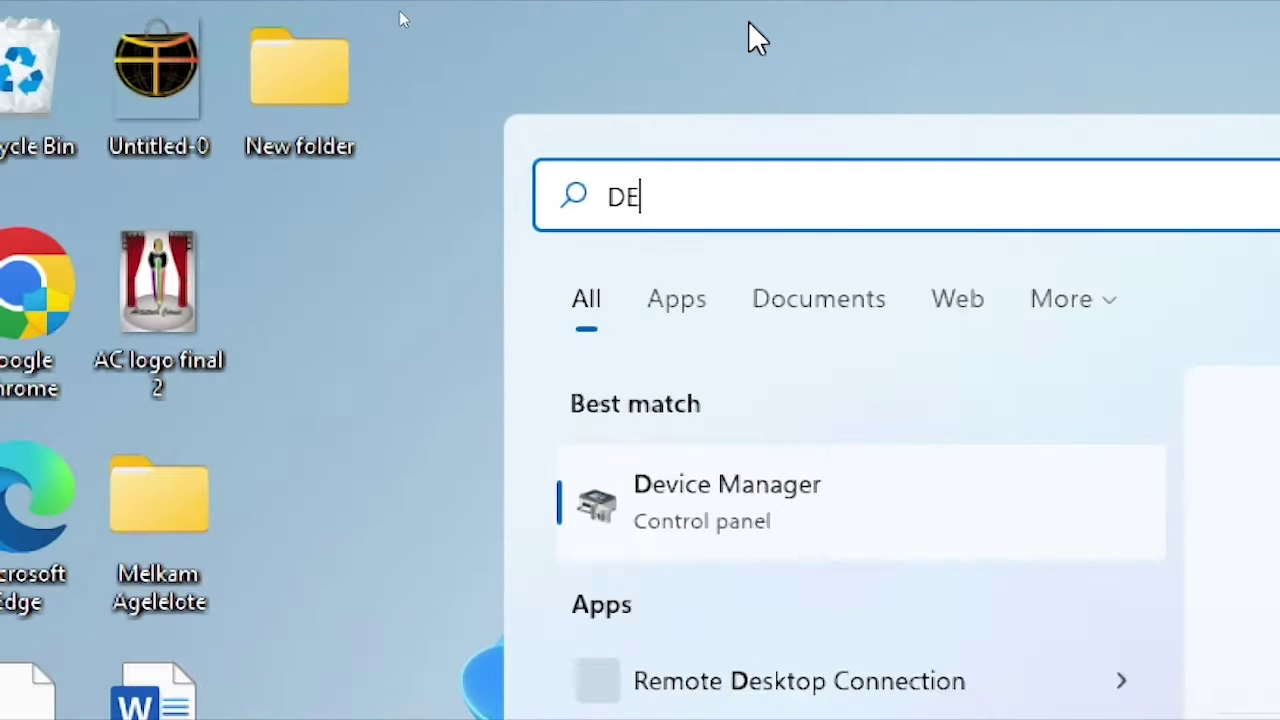
type("CE MANAGER")
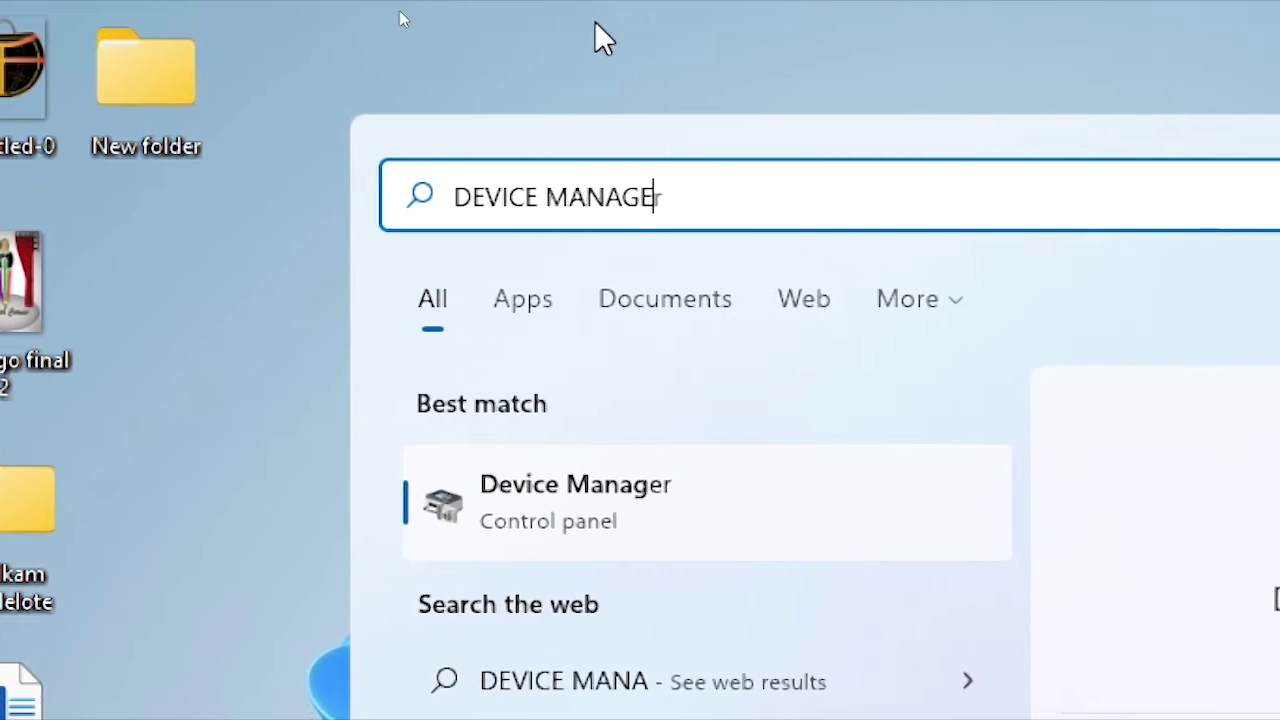
left_click(643, 540)
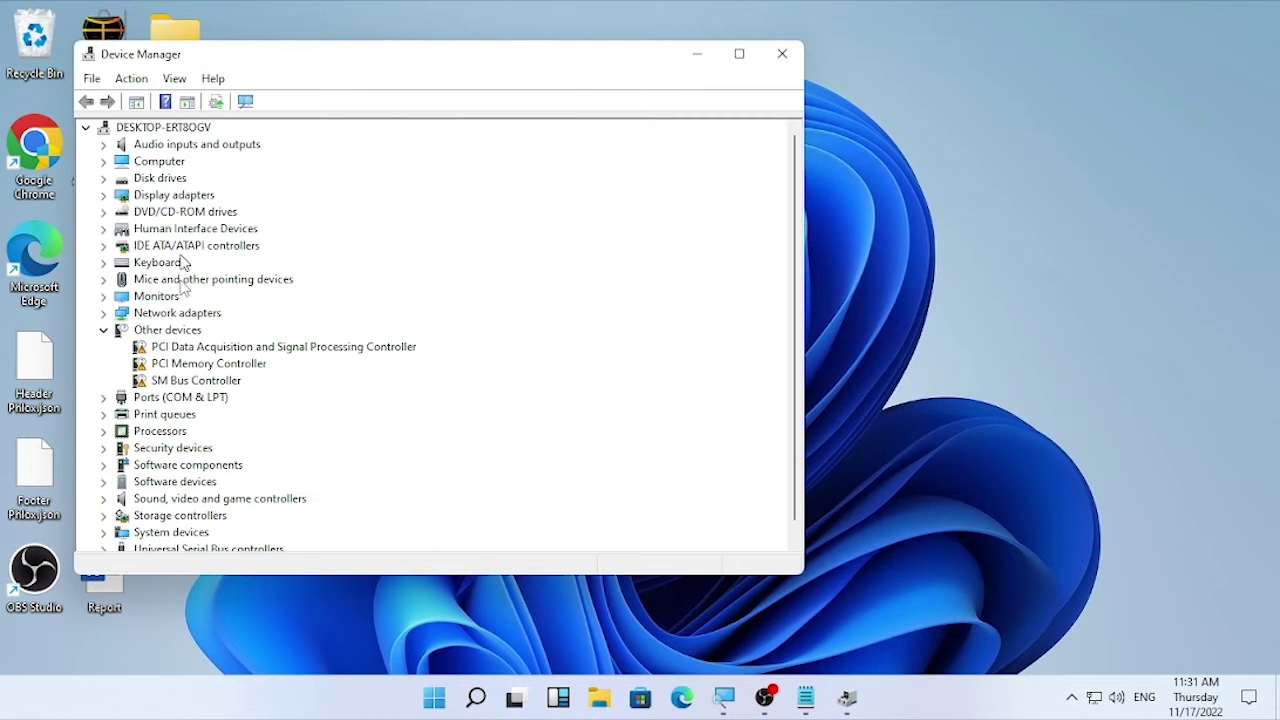
Step: Under Sound, video and game controllers, auto-search drivers for High Definition Audio Device
left_click(103, 330)
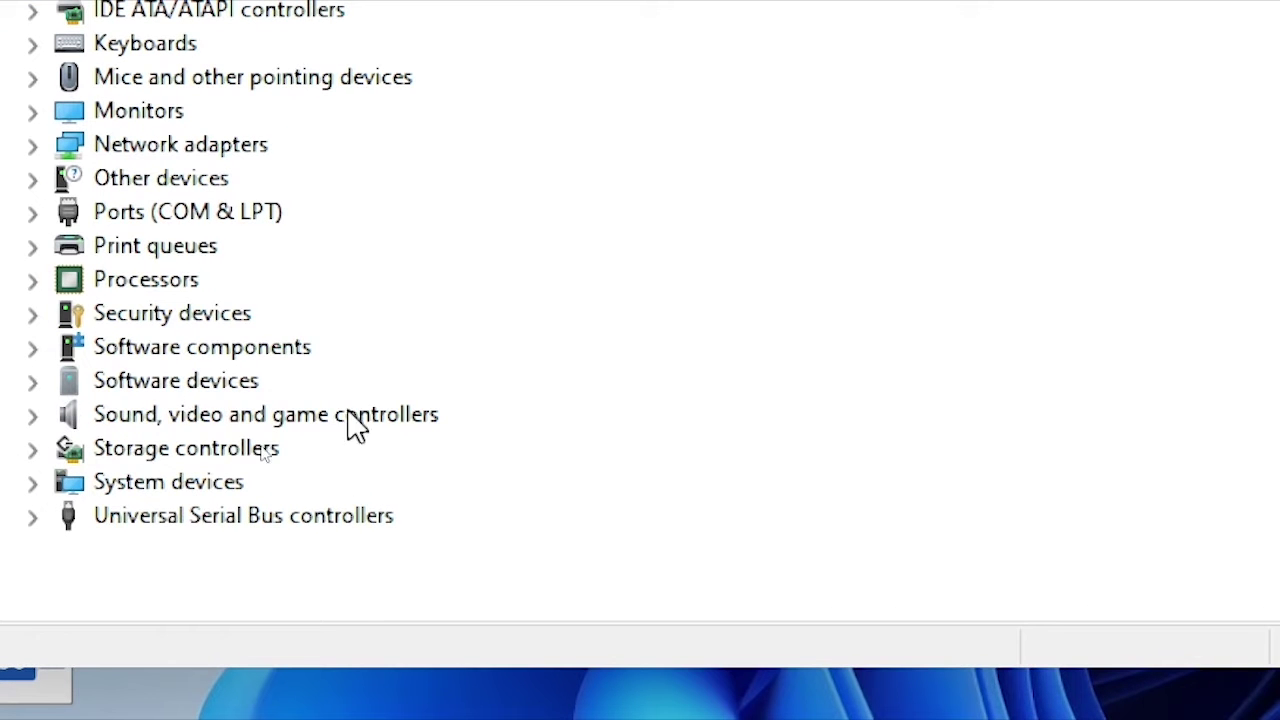
left_click(183, 416)
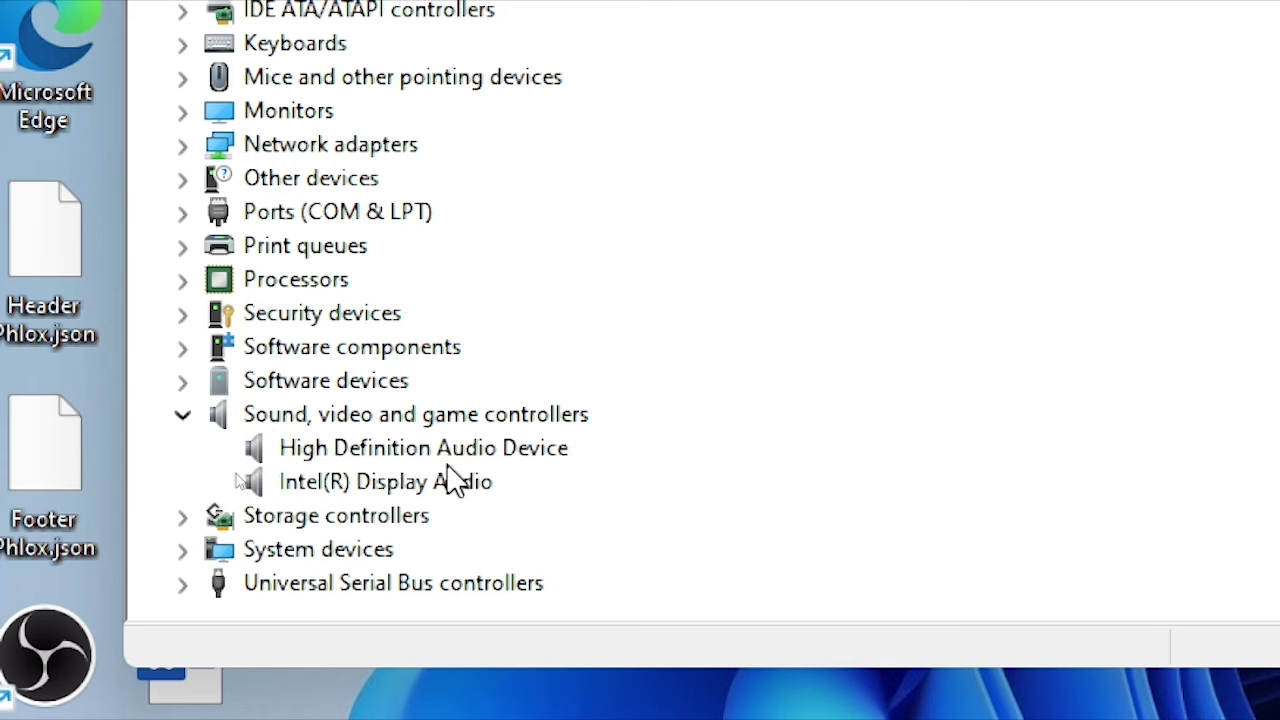
left_click(303, 458)
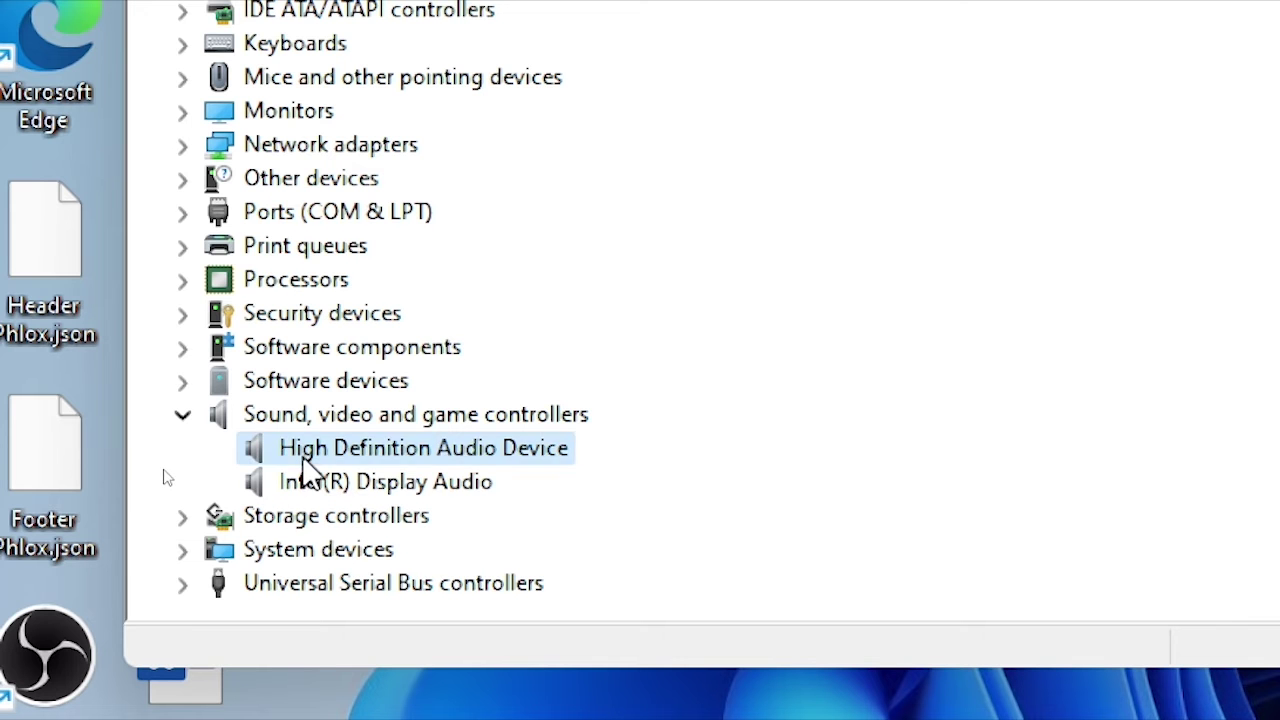
right_click(313, 449)
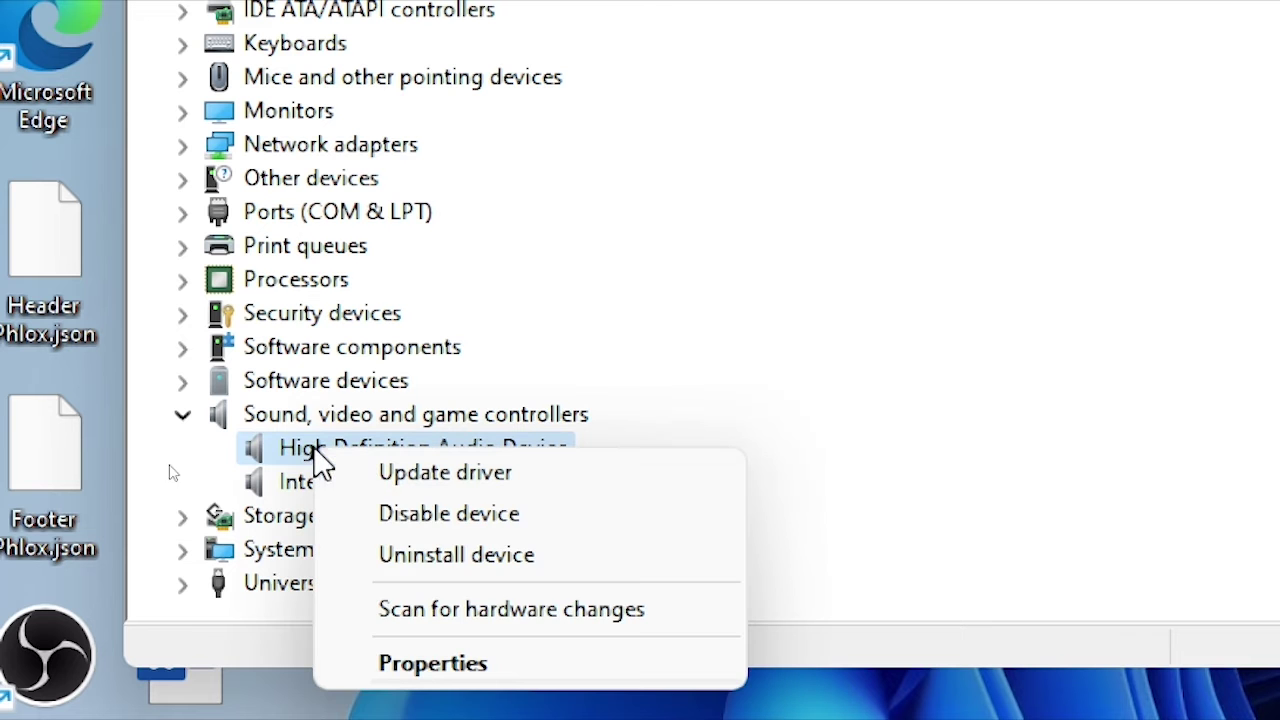
left_click(437, 477)
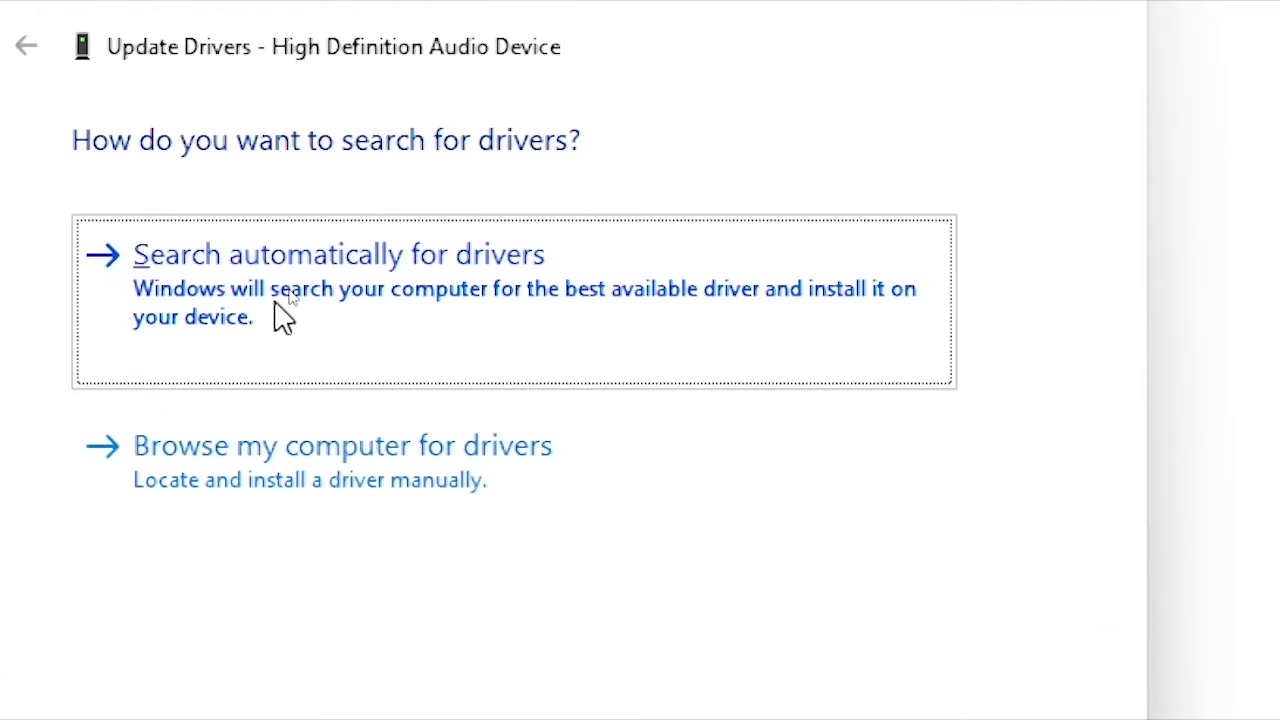
left_click(310, 297)
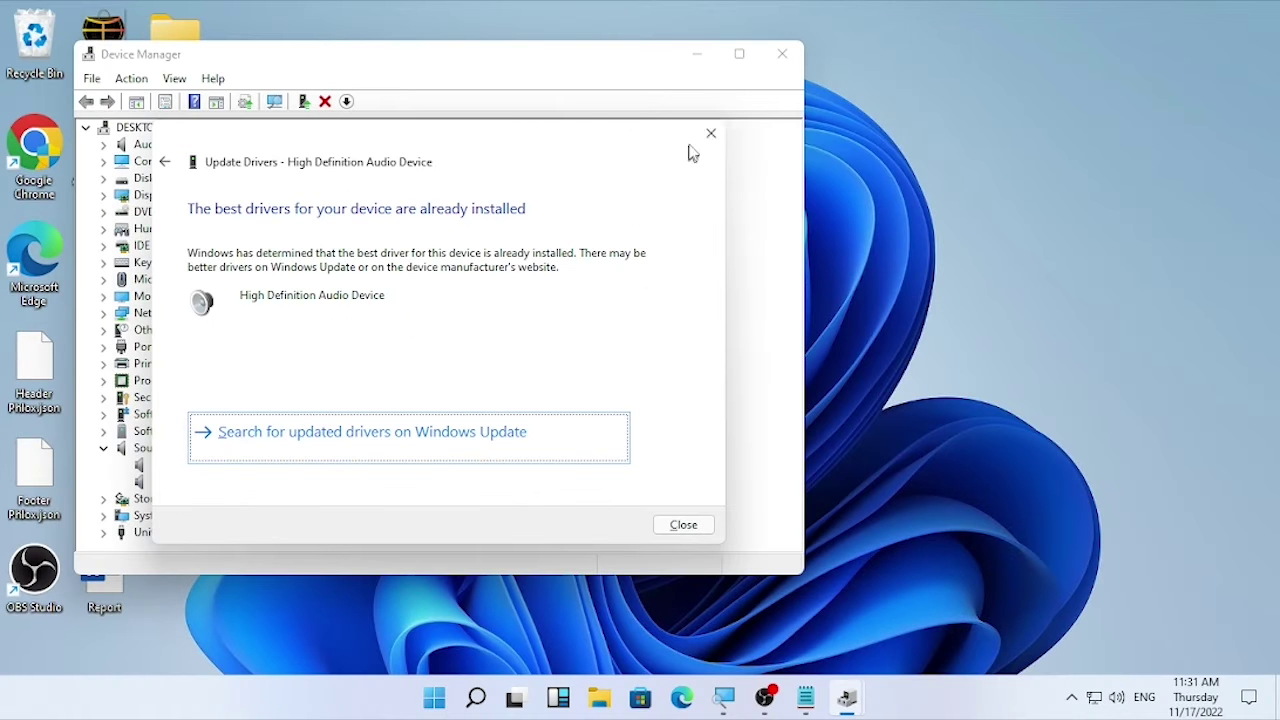
left_click(711, 133)
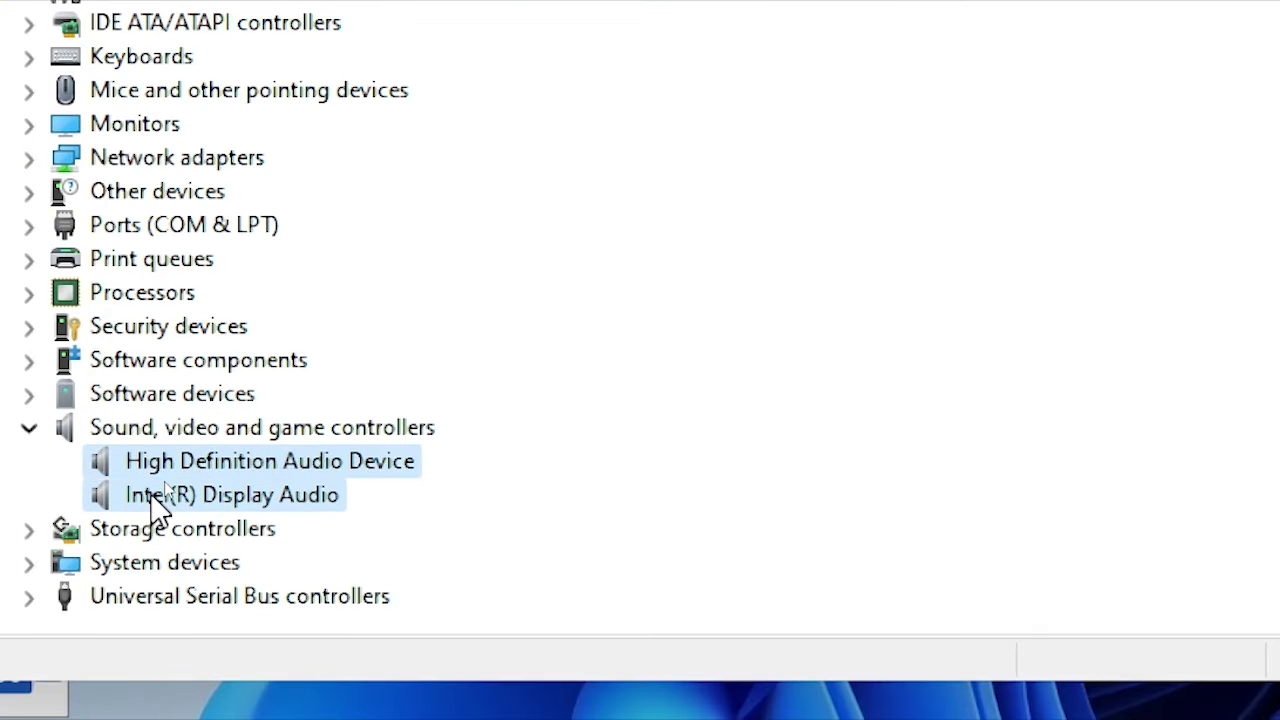
Step: Run the automatic driver search for Intel(R) Display Audio, then close the result dialog
right_click(155, 493)
left_click(275, 535)
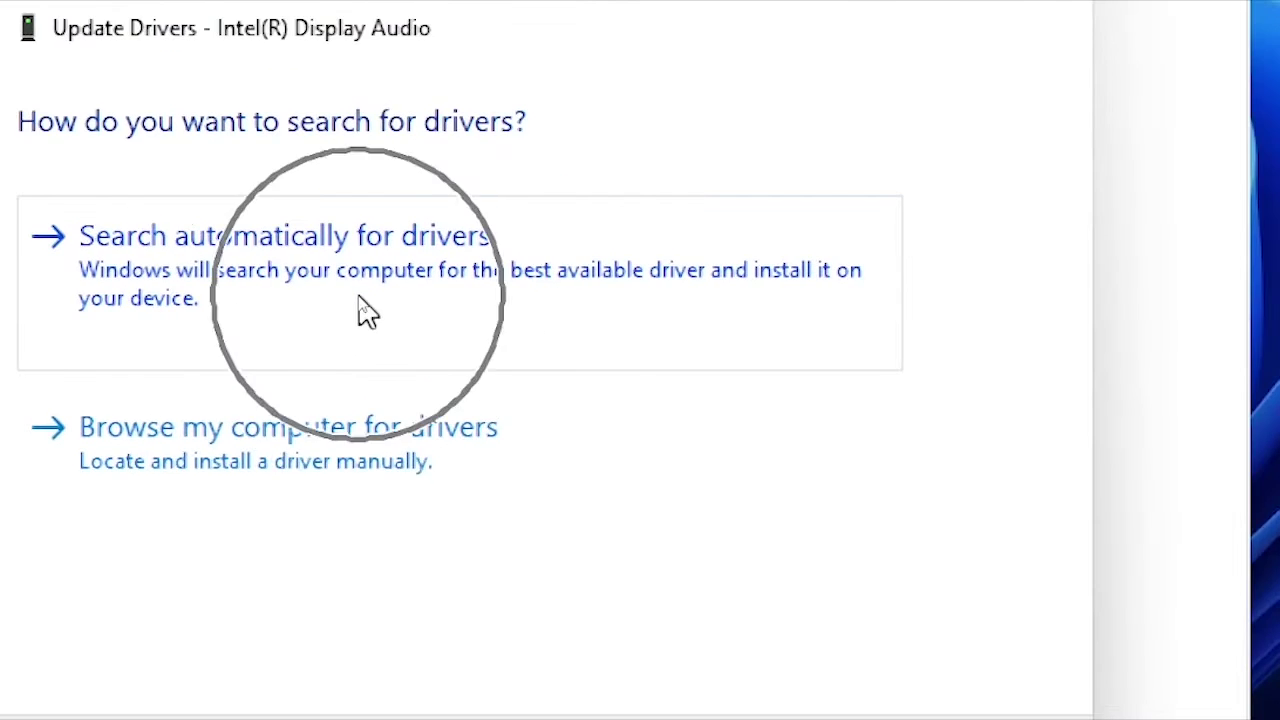
left_click(362, 305)
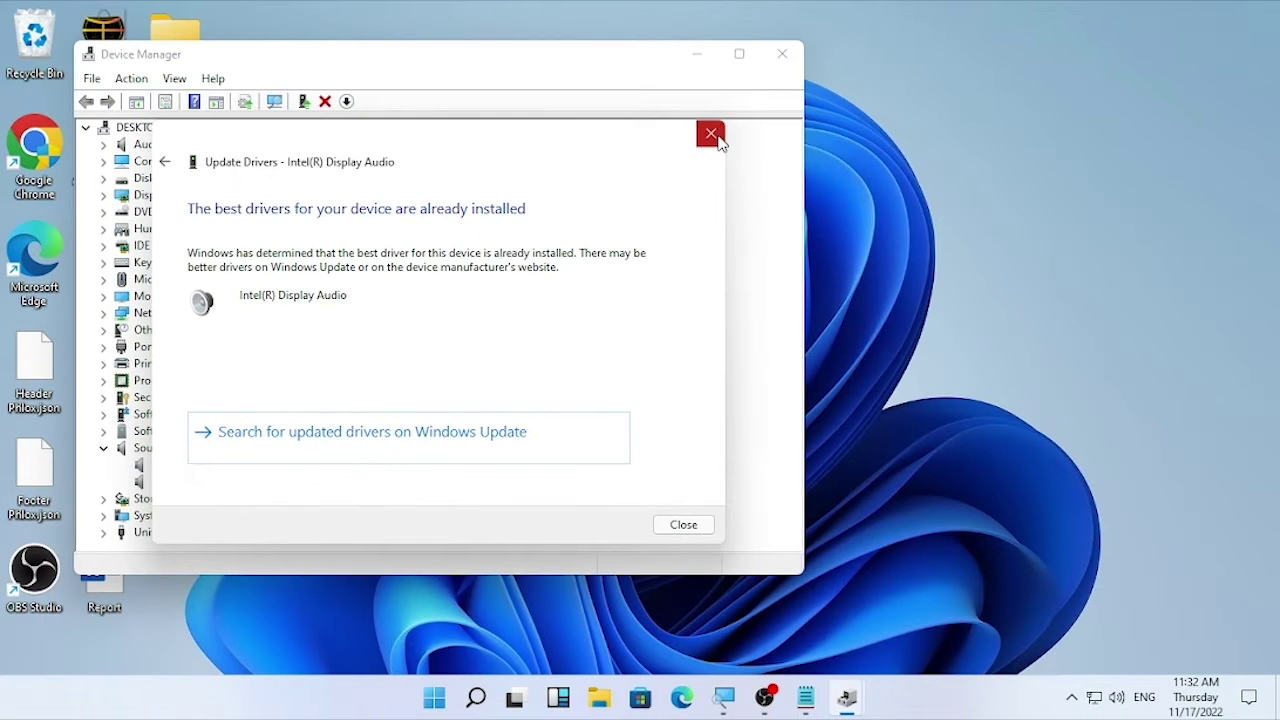
left_click(711, 134)
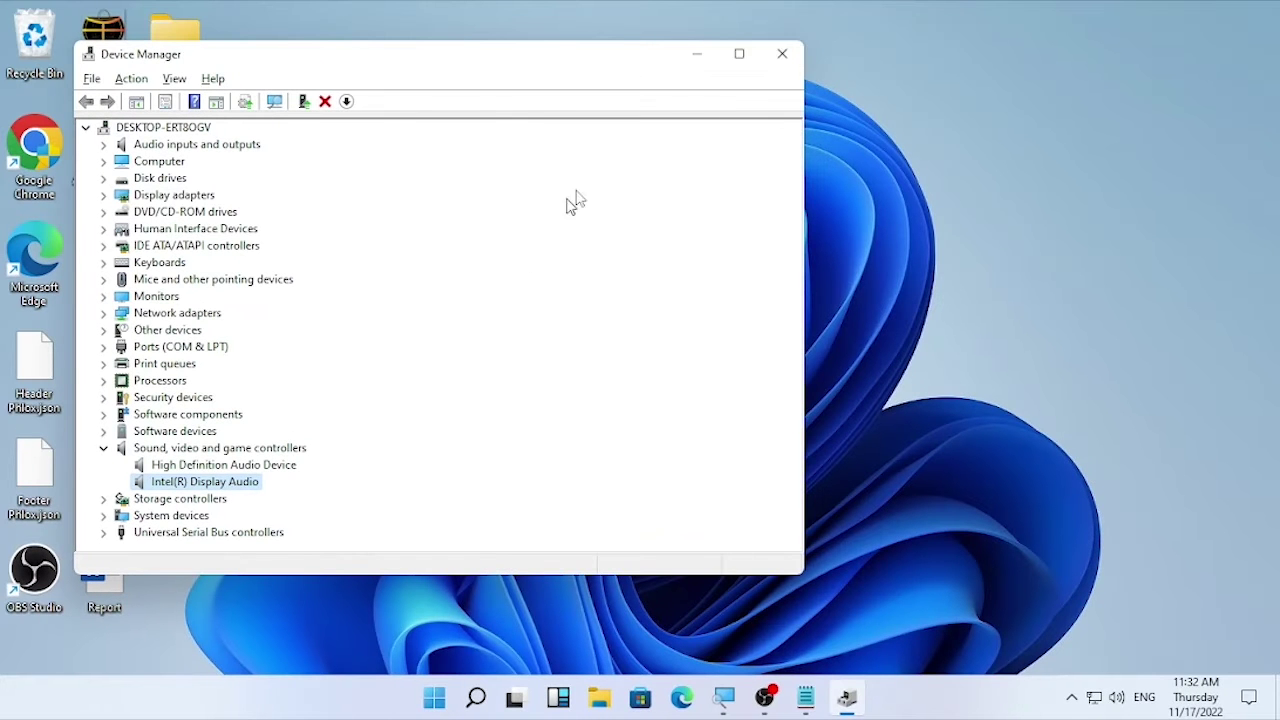
Step: Close Device Manager and reopen the Windows search panel
left_click(782, 56)
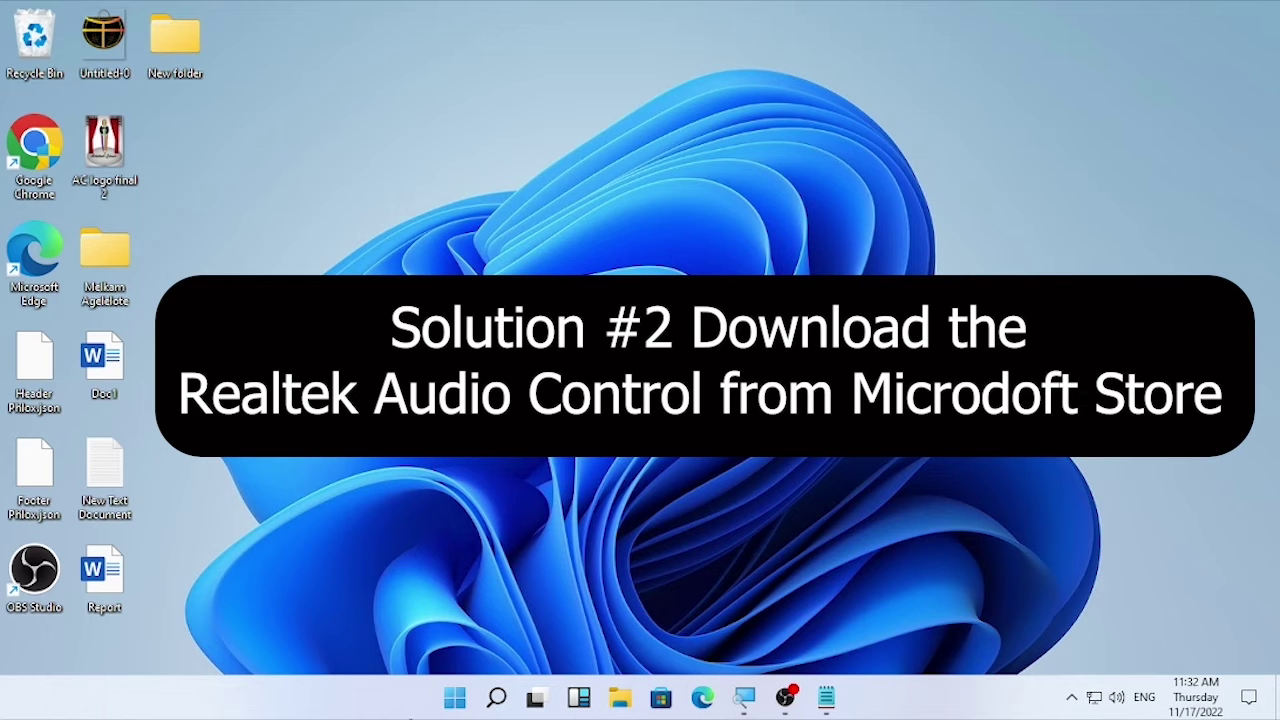
left_click(496, 697)
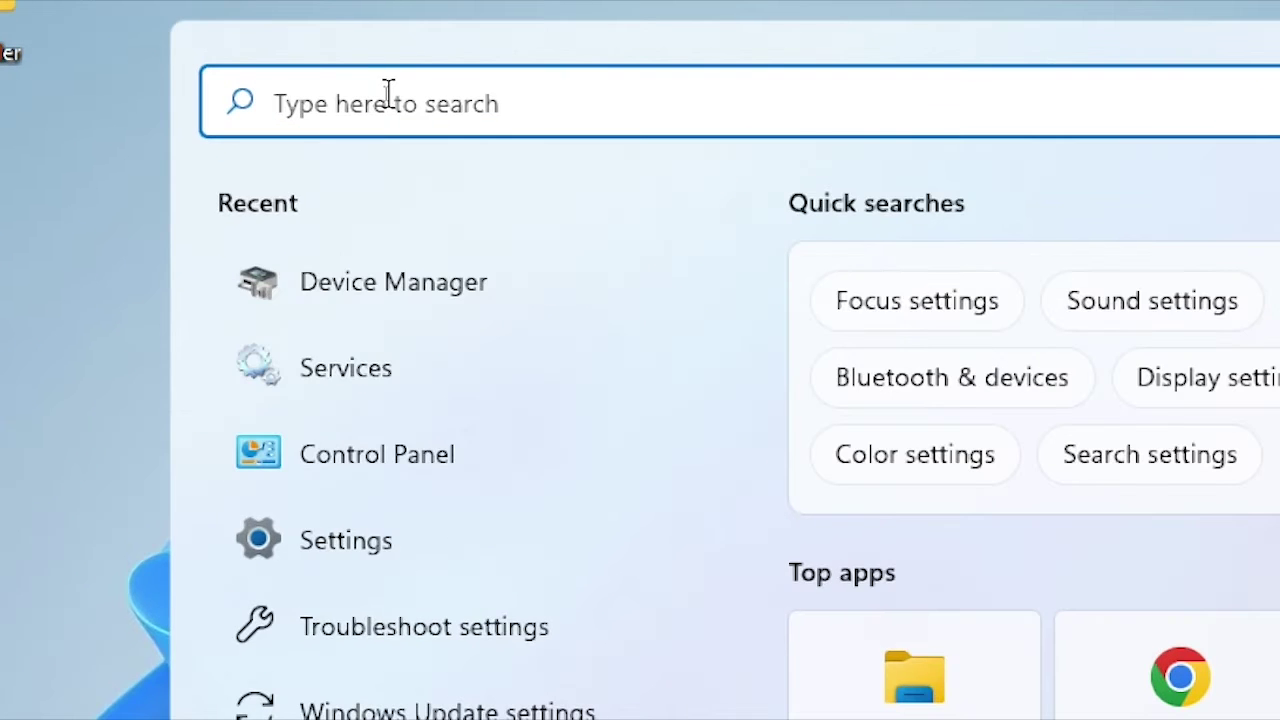
Step: Launch Microsoft Store via a 'MICROSOFT' search, maximize it, then minimize it to the taskbar
type("MICROSOFT")
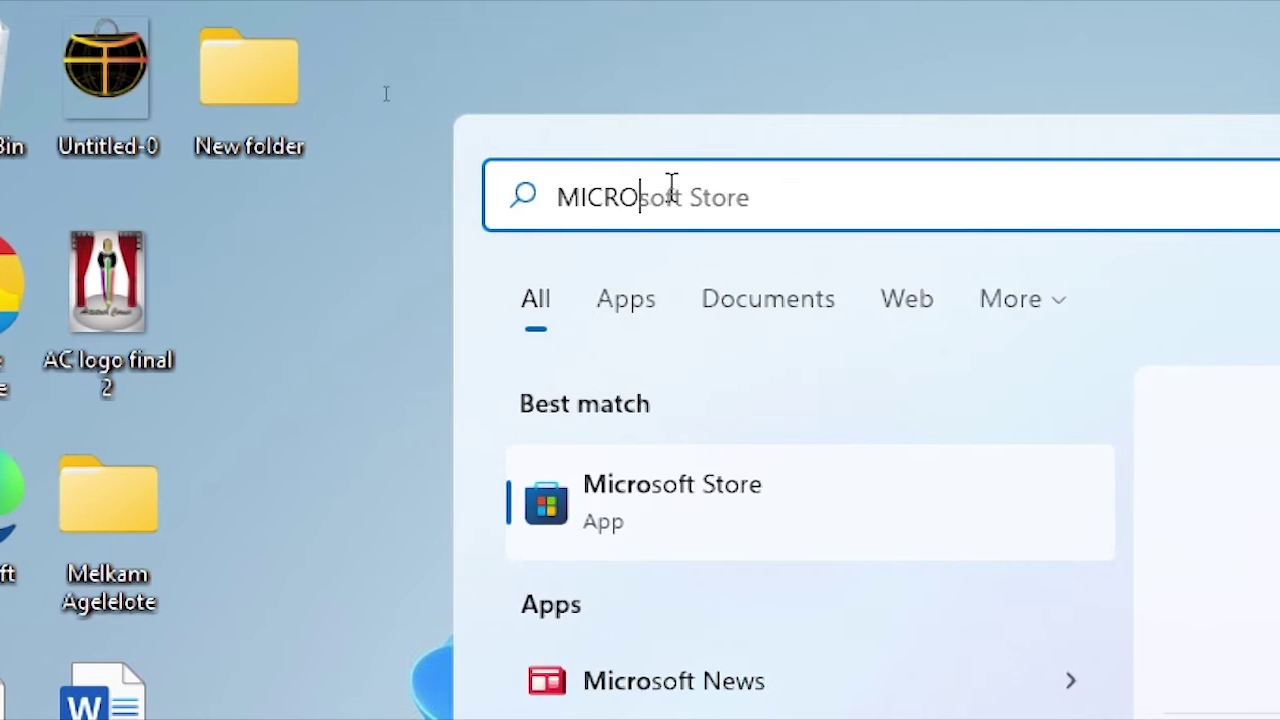
left_click(667, 503)
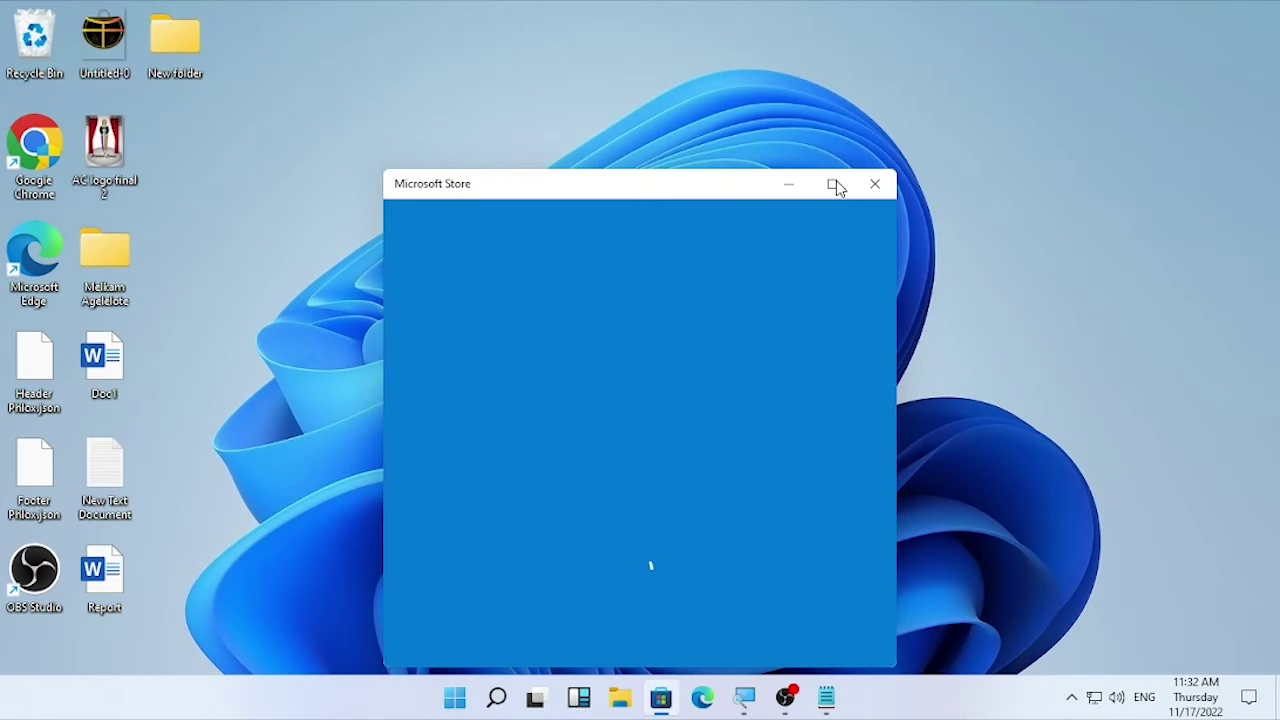
left_click(834, 185)
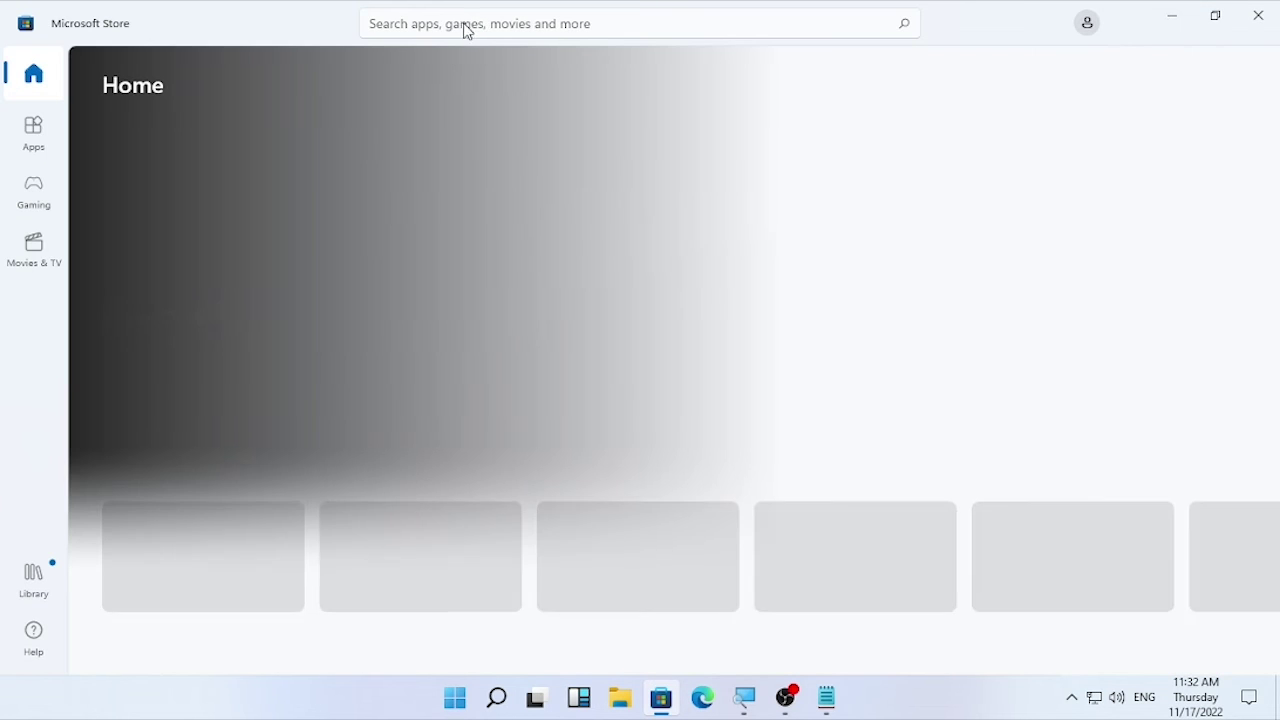
left_click(418, 22)
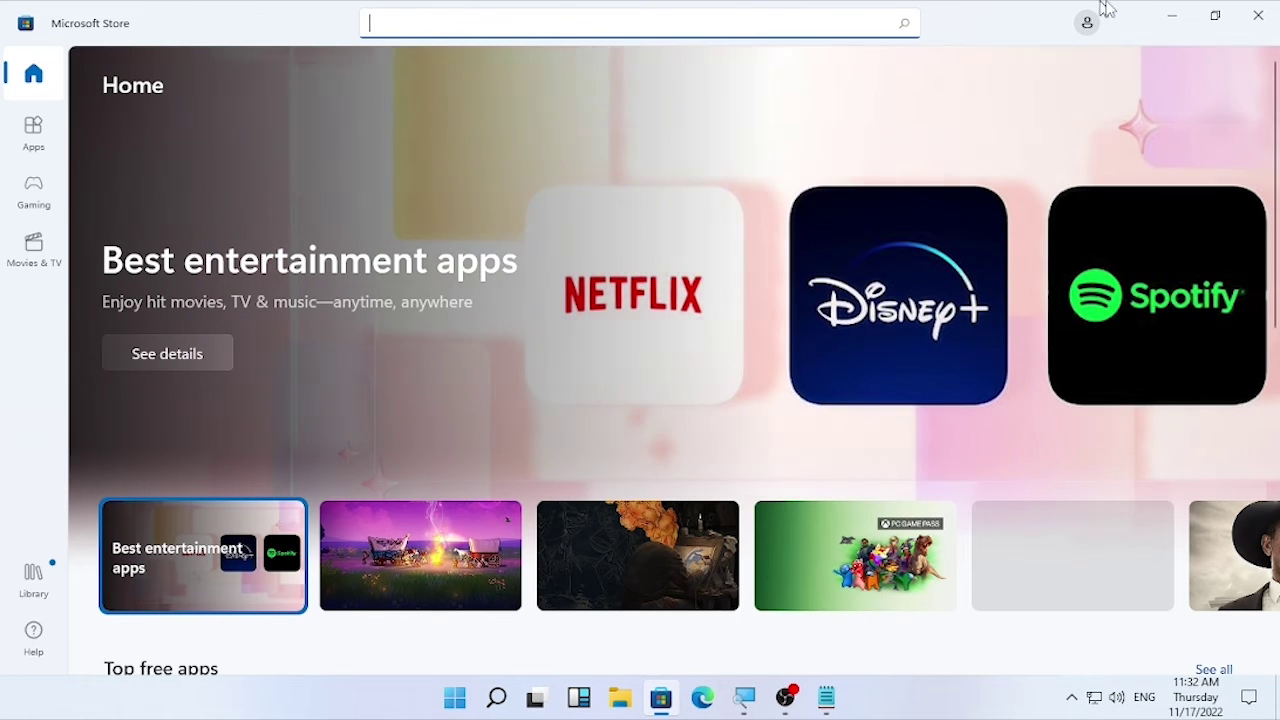
key("ctrl")
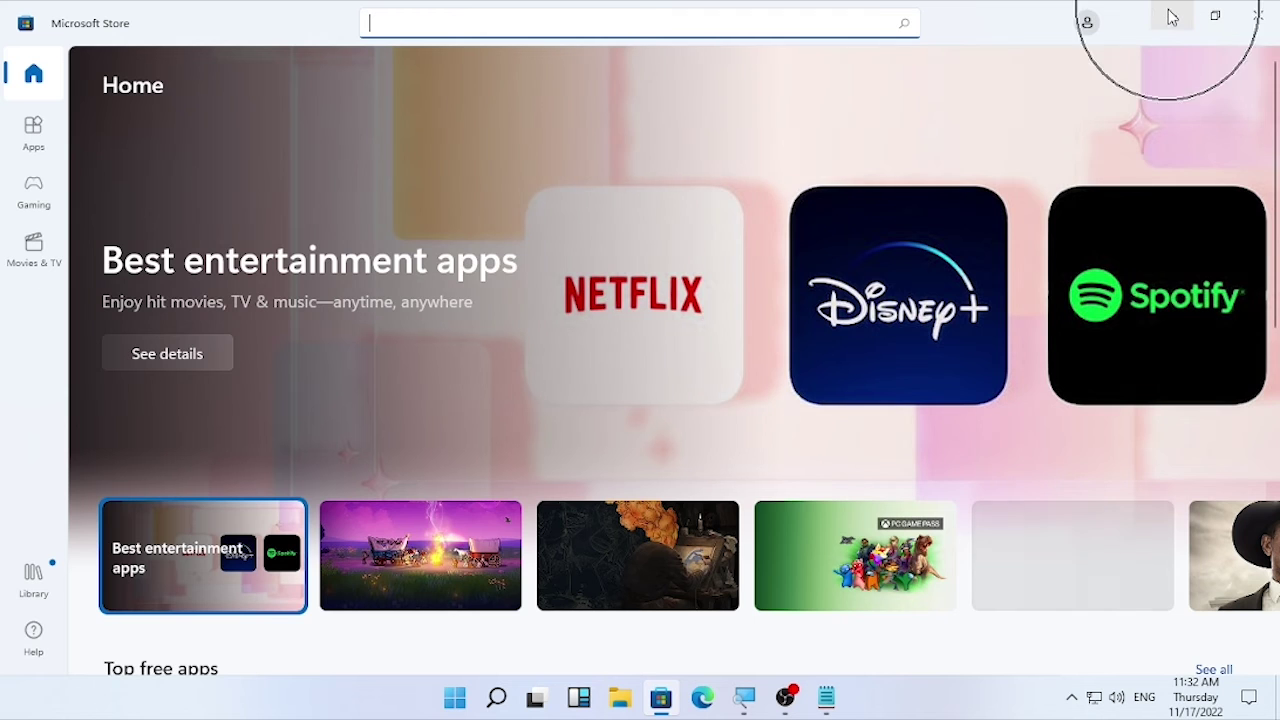
left_click(1171, 15)
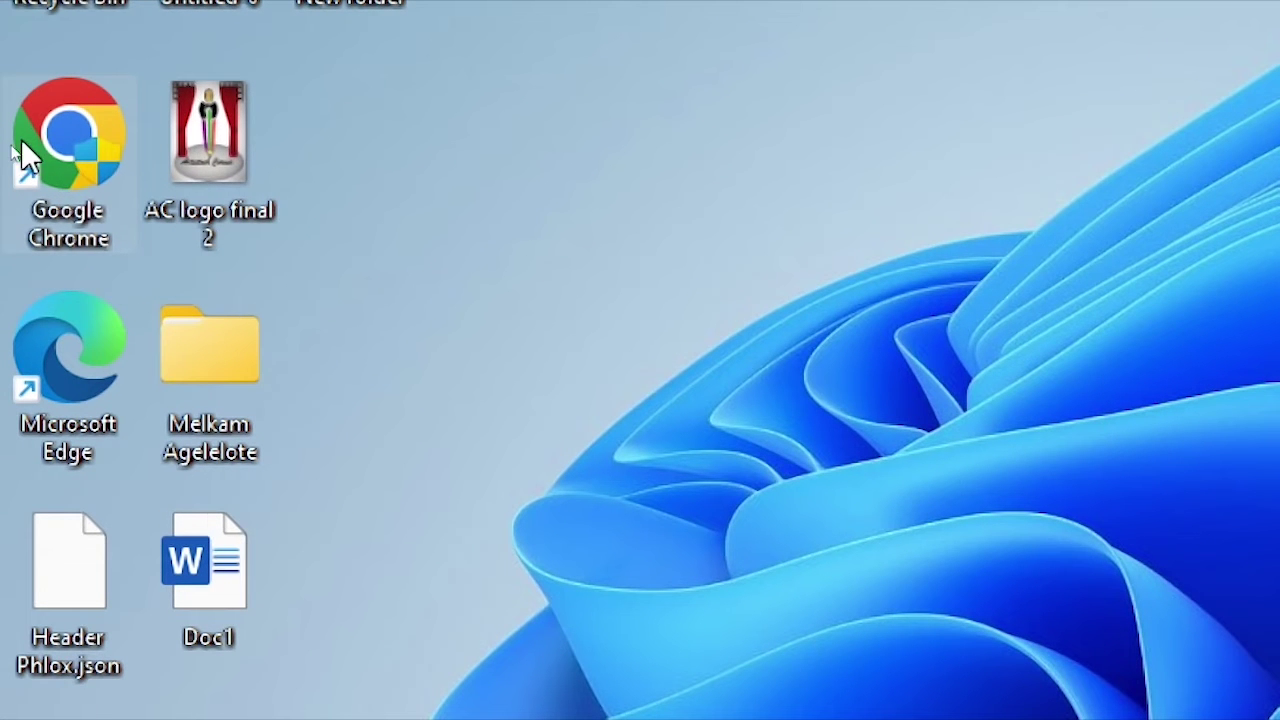
Step: Open Chrome and copy the Realtek Audio Control Store link saved in Notepad
key("ctrl")
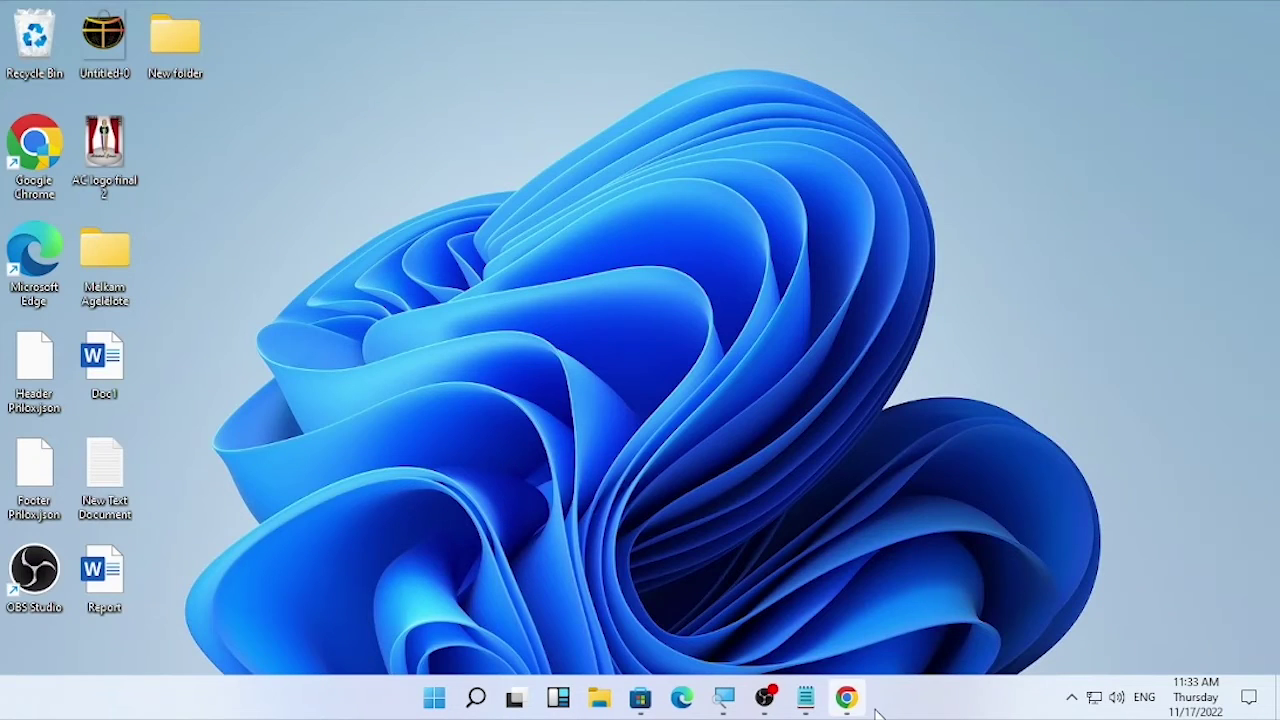
left_click(848, 700)
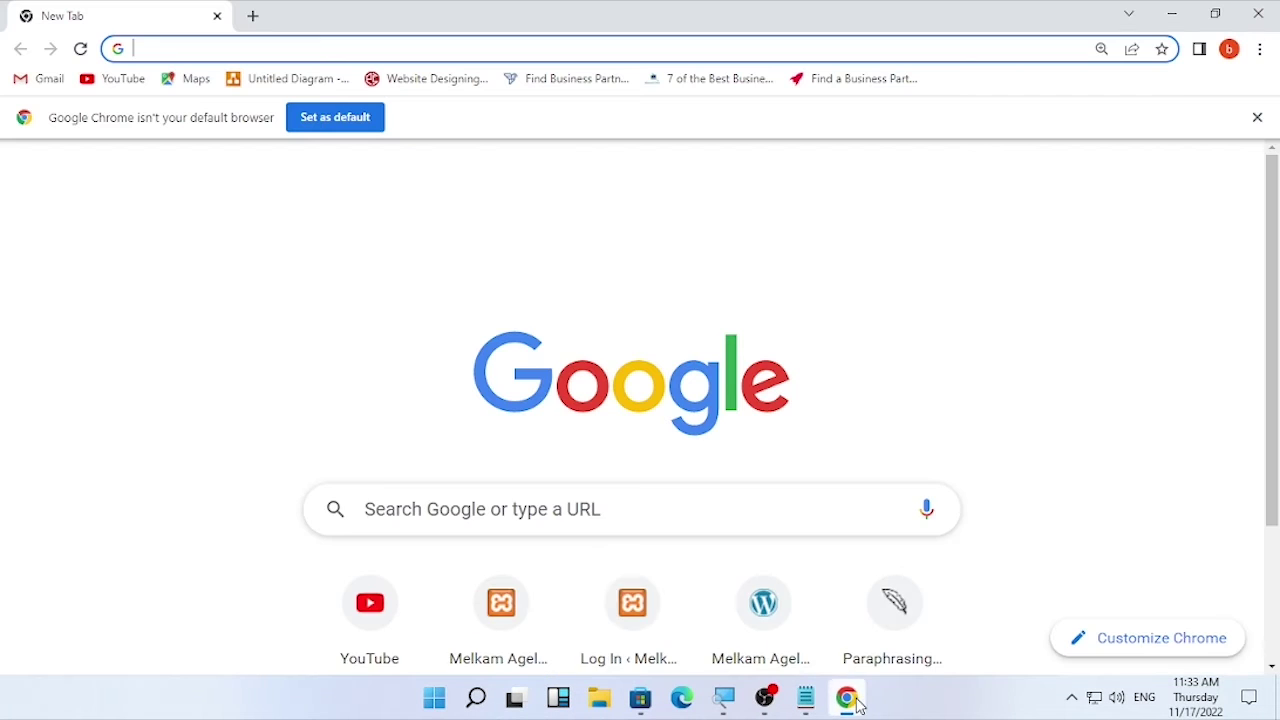
left_click(805, 699)
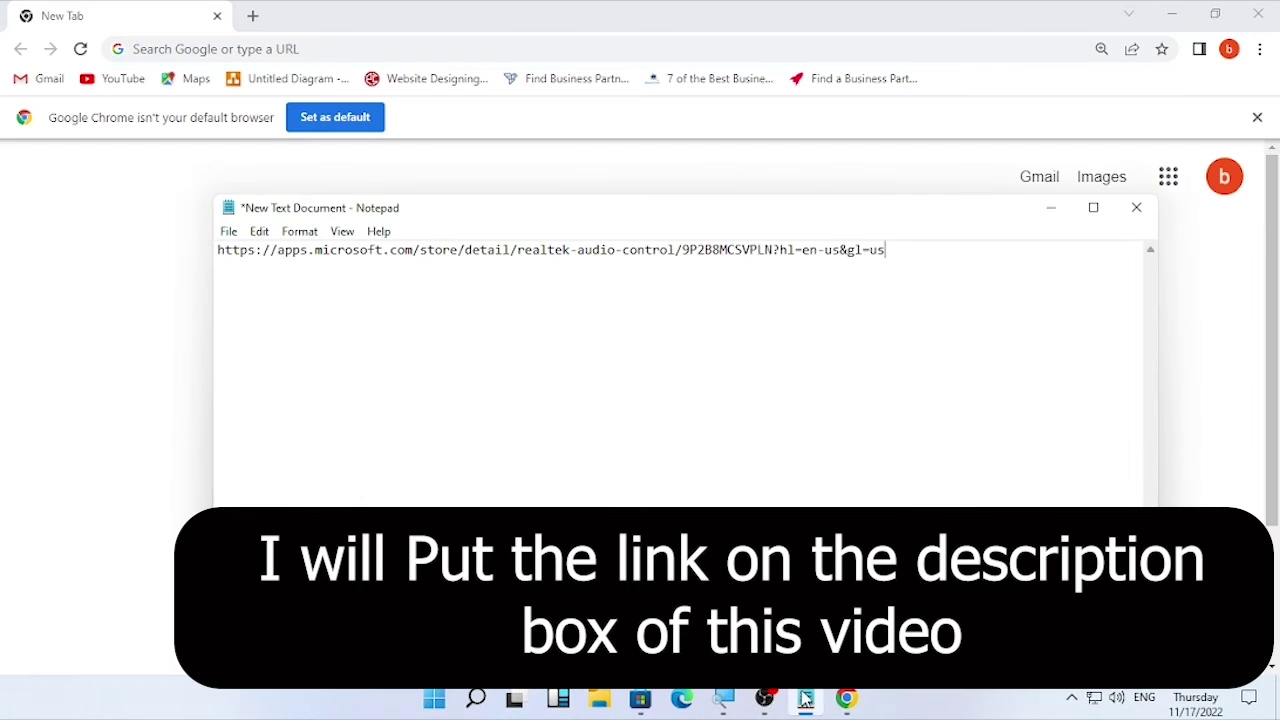
left_click_drag(218, 250, 911, 255)
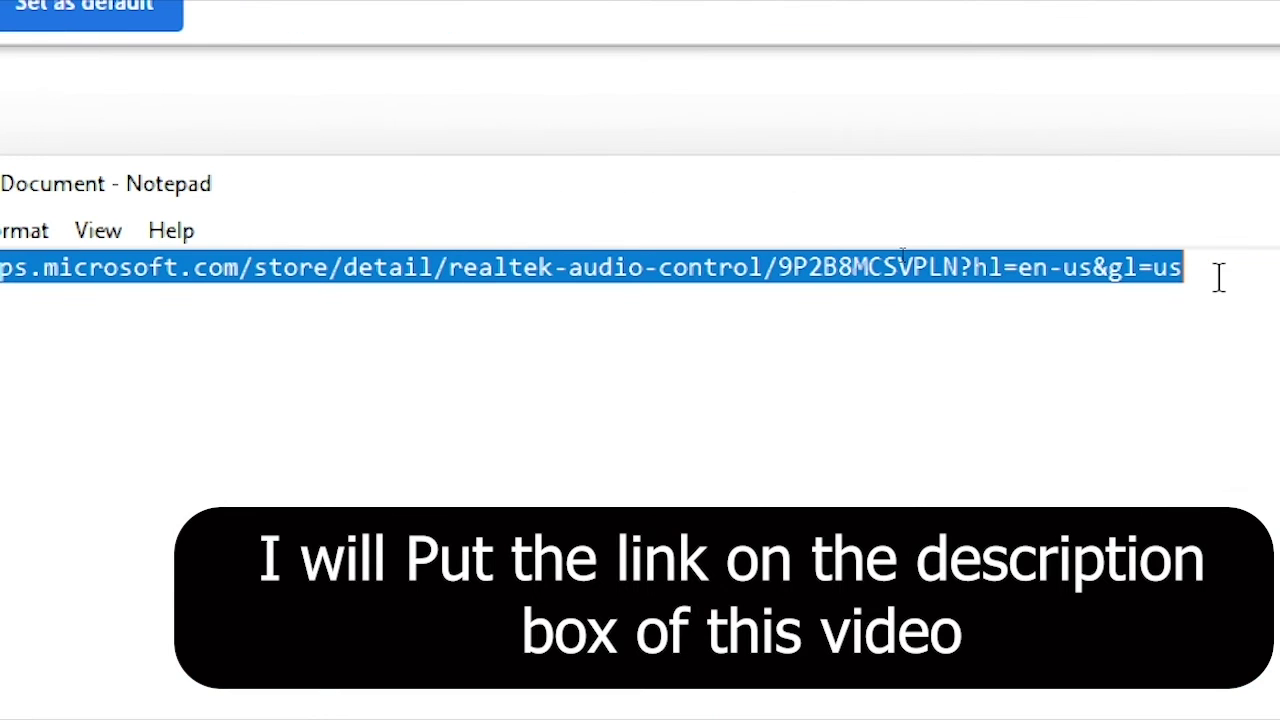
right_click(645, 268)
left_click(745, 392)
left_click(100, 222)
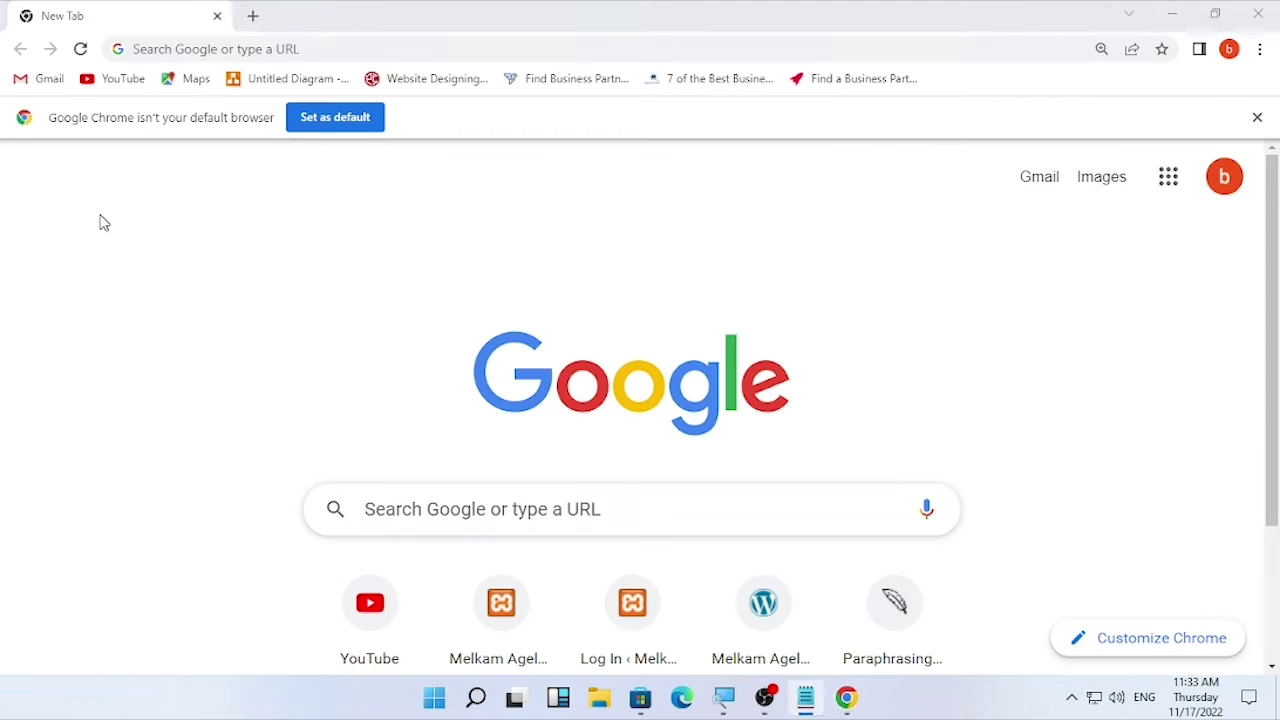
Step: Paste and go to the copied link to load the Realtek Audio Control page, selecting its title
left_click(157, 48)
right_click(157, 48)
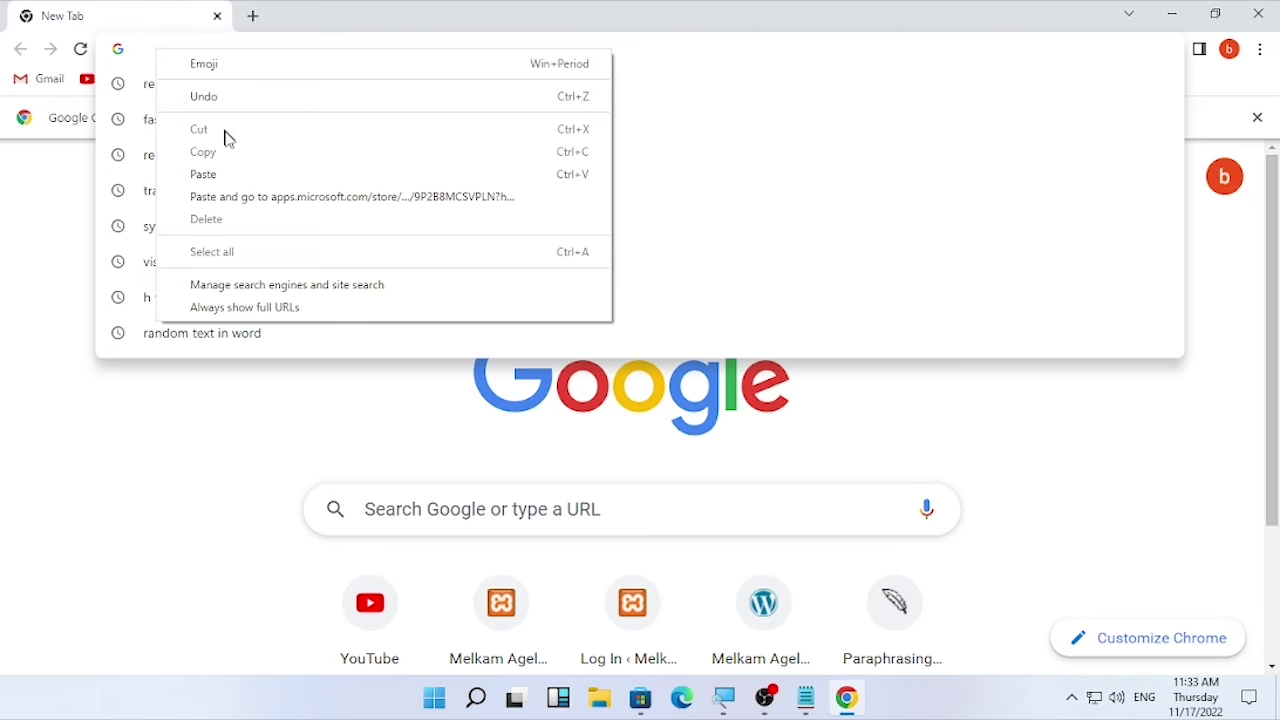
left_click(238, 198)
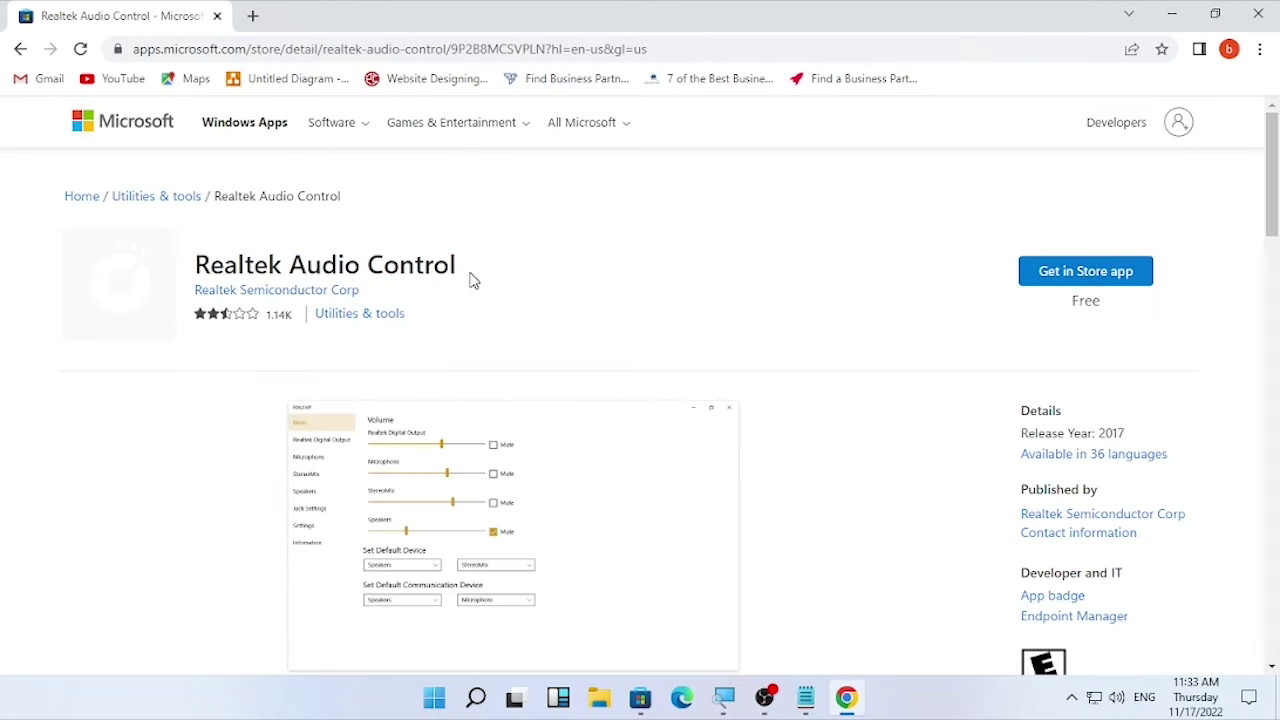
left_click_drag(474, 281, 208, 268)
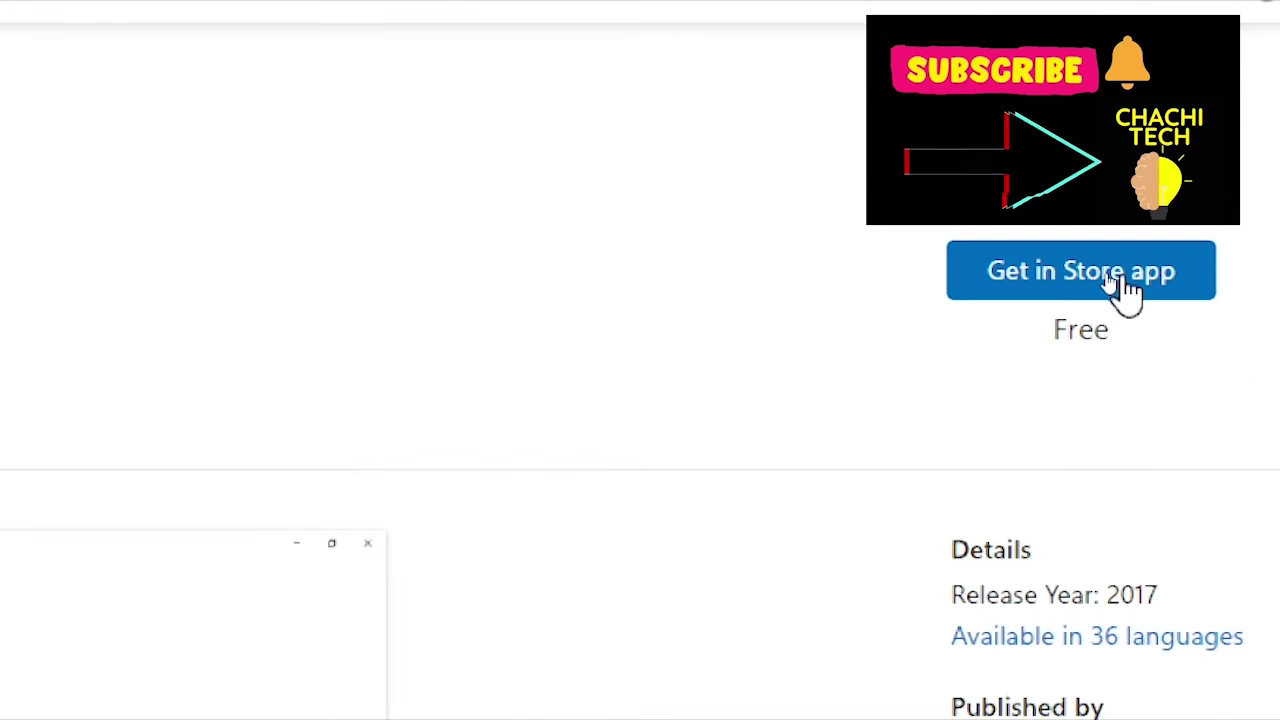
Step: Bring up Microsoft Store from the taskbar and close it again
left_click(640, 697)
left_click(531, 14)
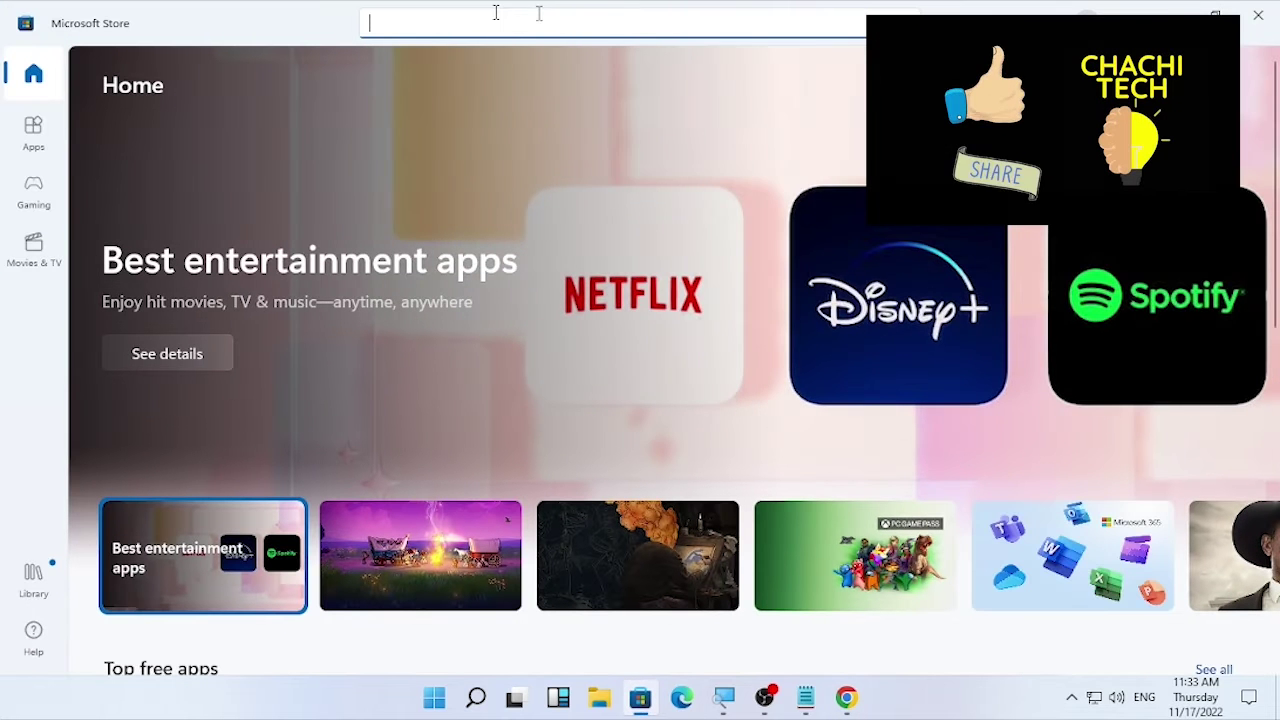
left_click(1166, 12)
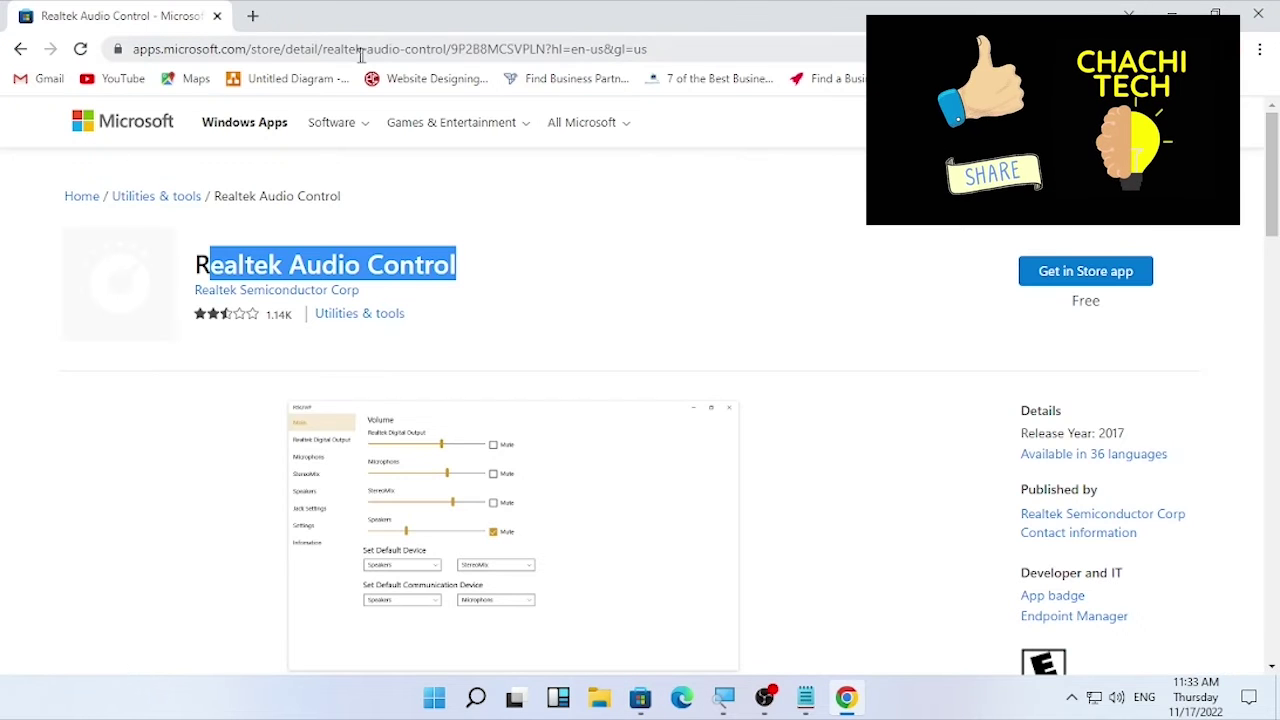
Step: Click Get for Realtek Audio Control, allow opening the Store, dismiss its pop-up, and open a new tab
left_click(1072, 288)
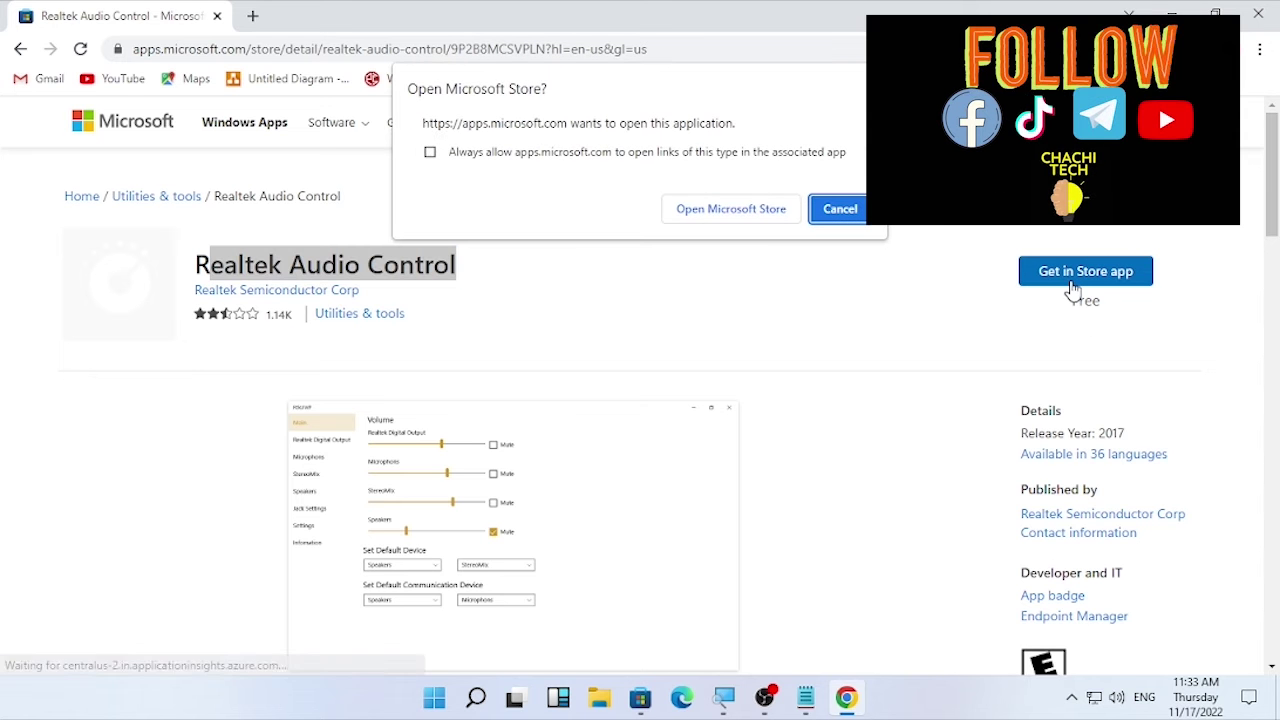
left_click(706, 210)
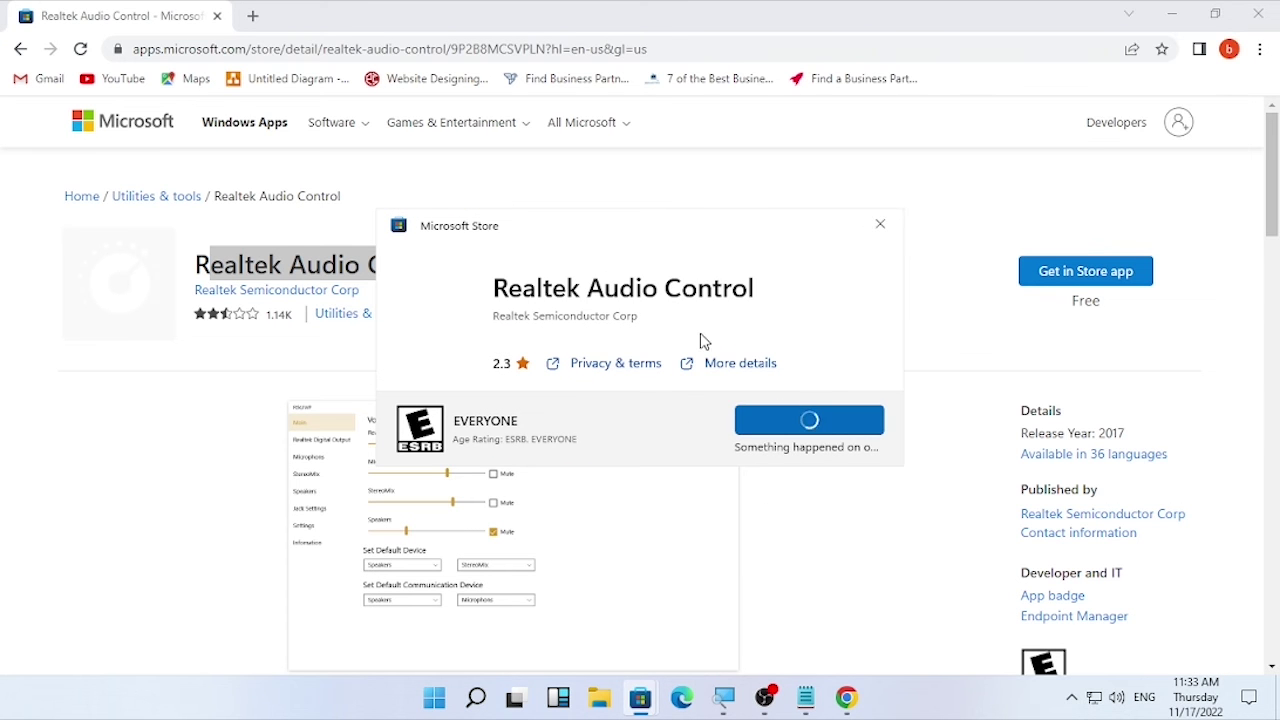
left_click(769, 557)
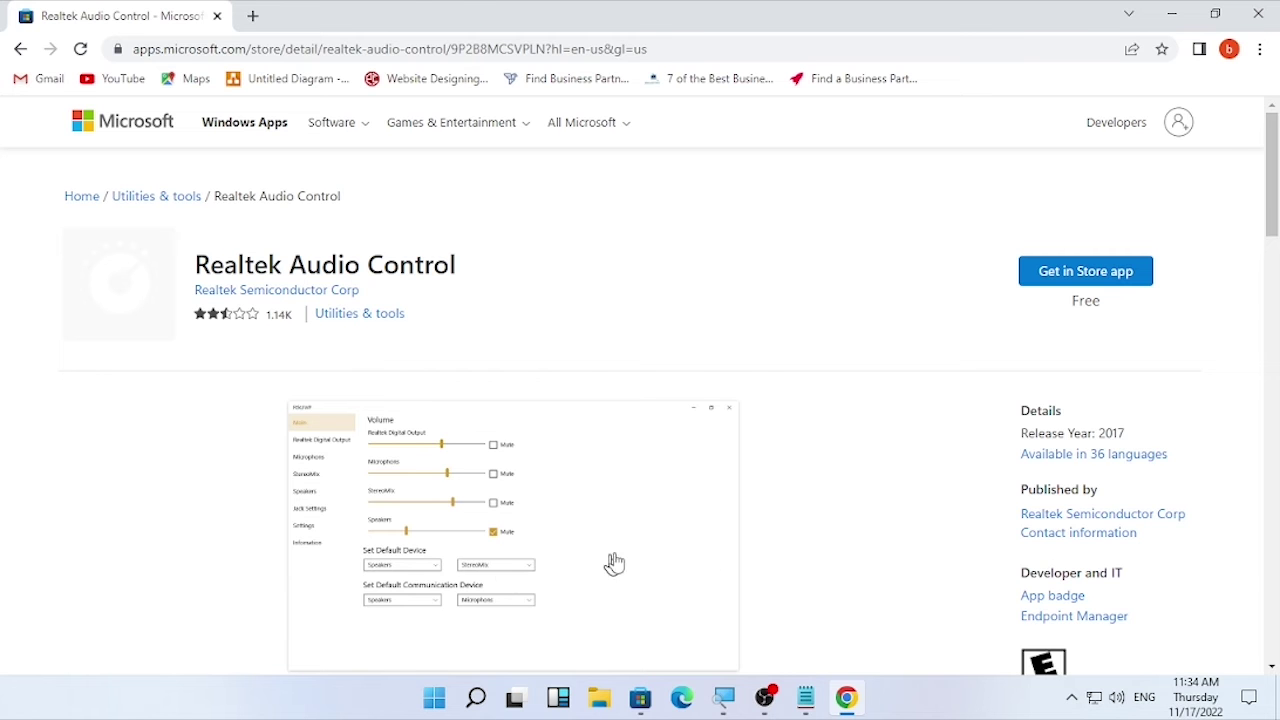
key("ctrl+t")
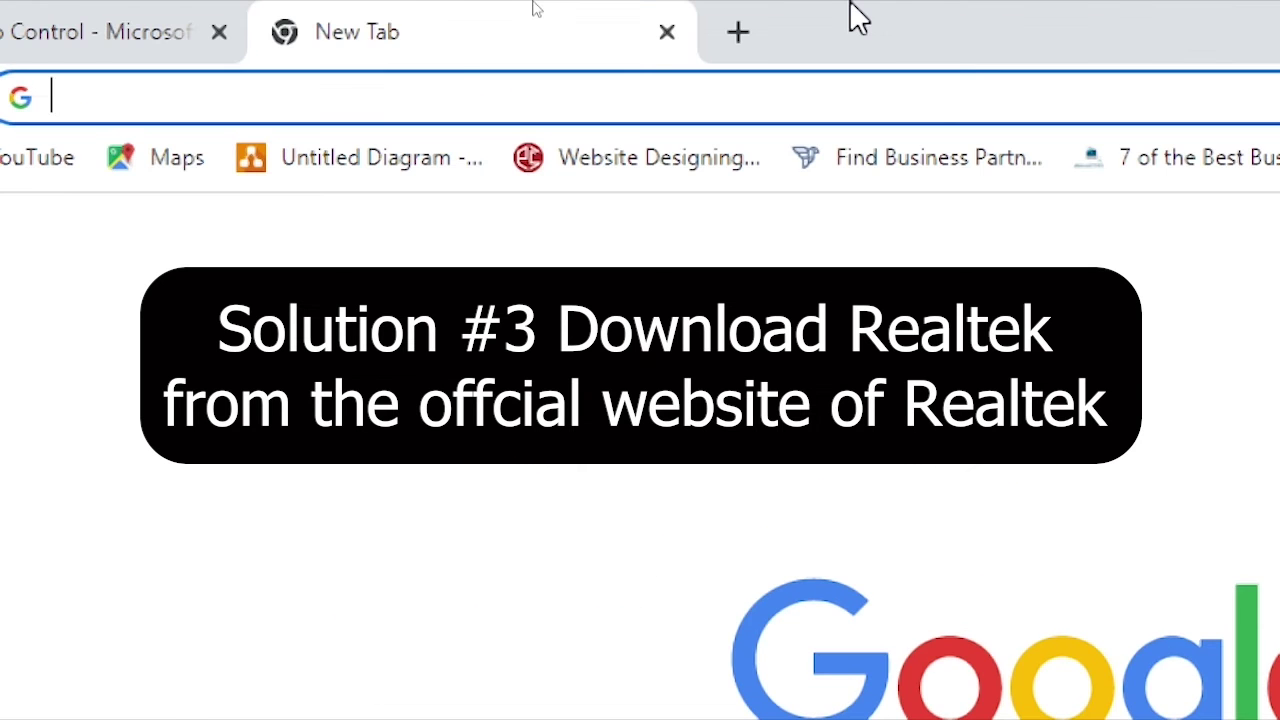
Step: Google 'REALTEK DRIVER' and open the official realtek.com audio codecs result in a new tab
type("REALTE")
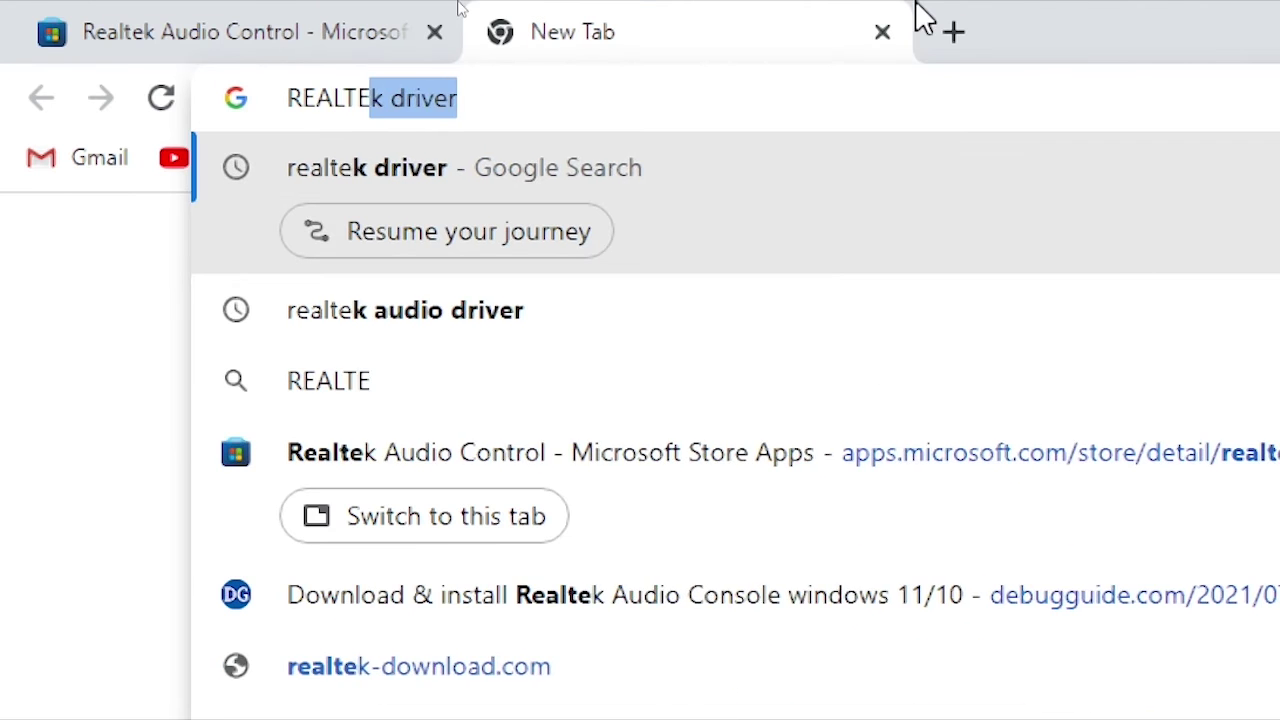
type("K DRIVER")
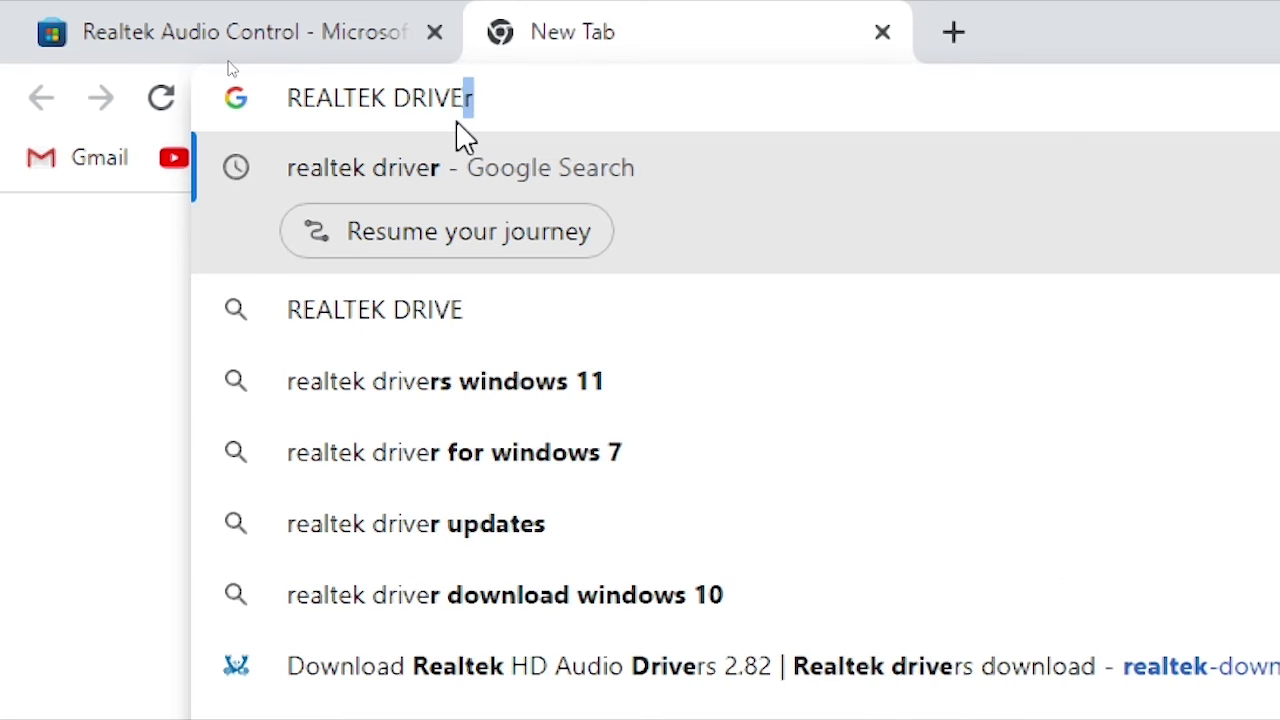
left_click(425, 200)
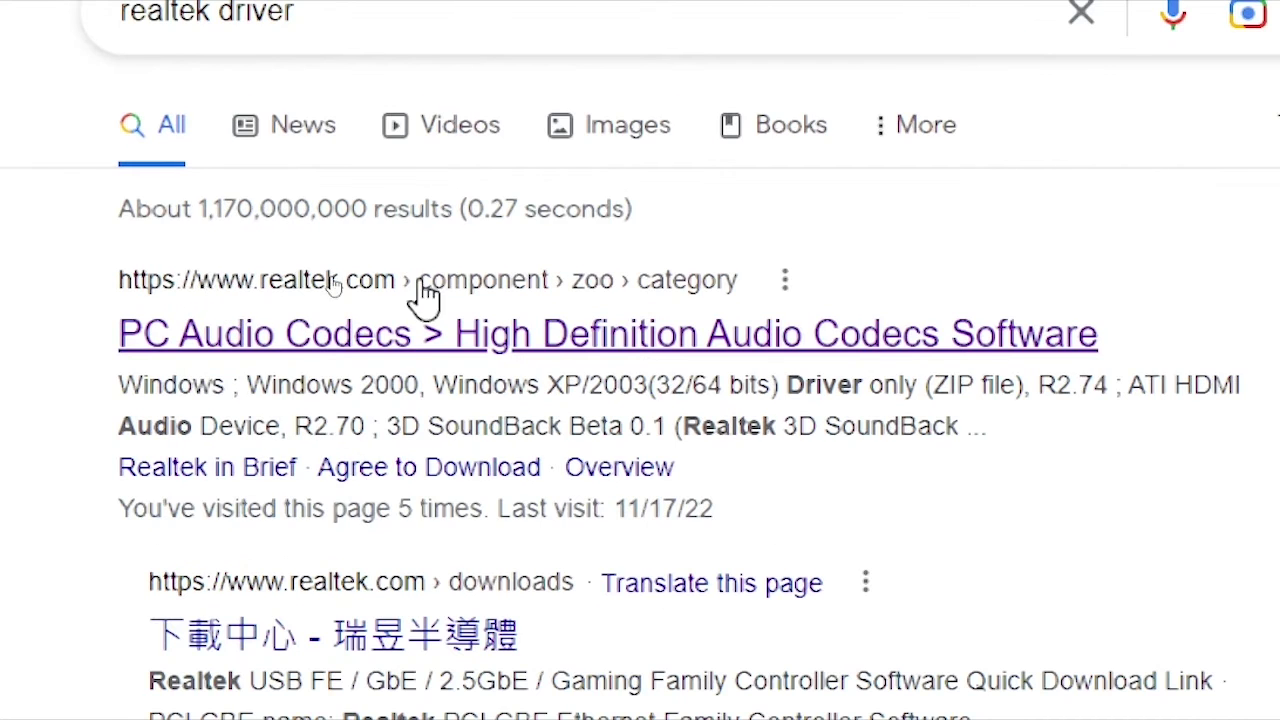
left_click(412, 350)
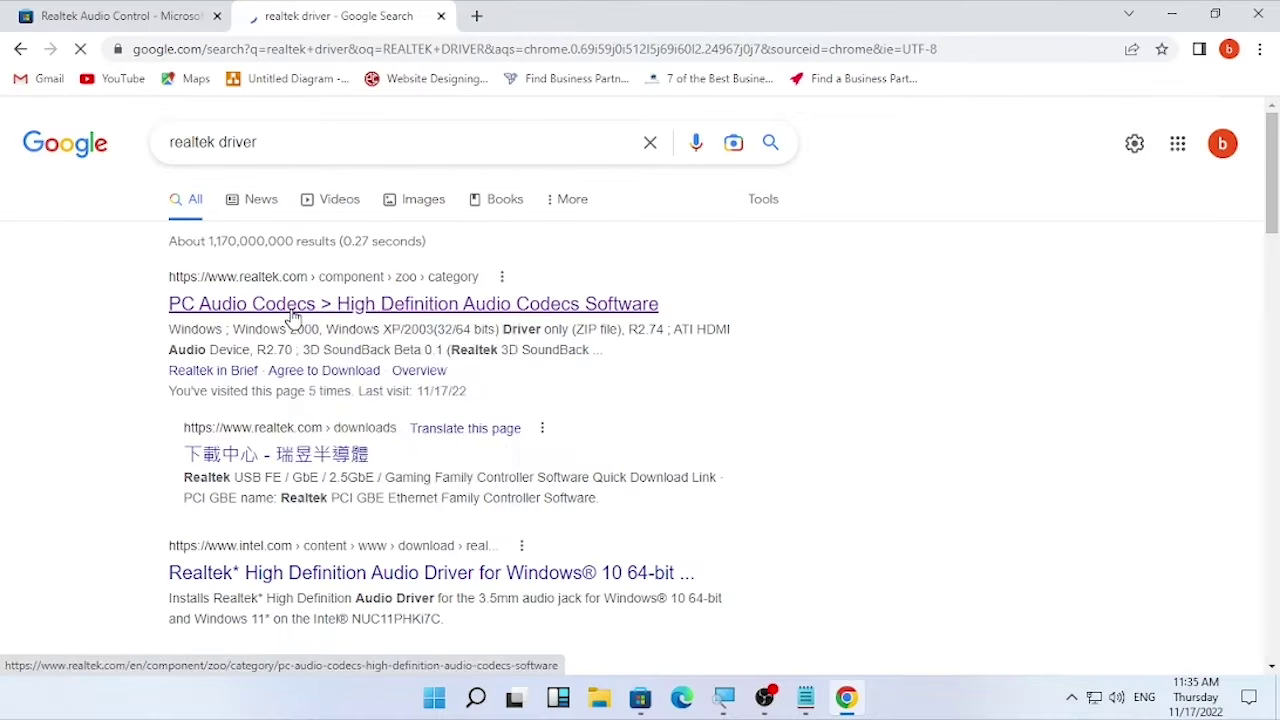
right_click(293, 316)
left_click(355, 326)
left_click(540, 18)
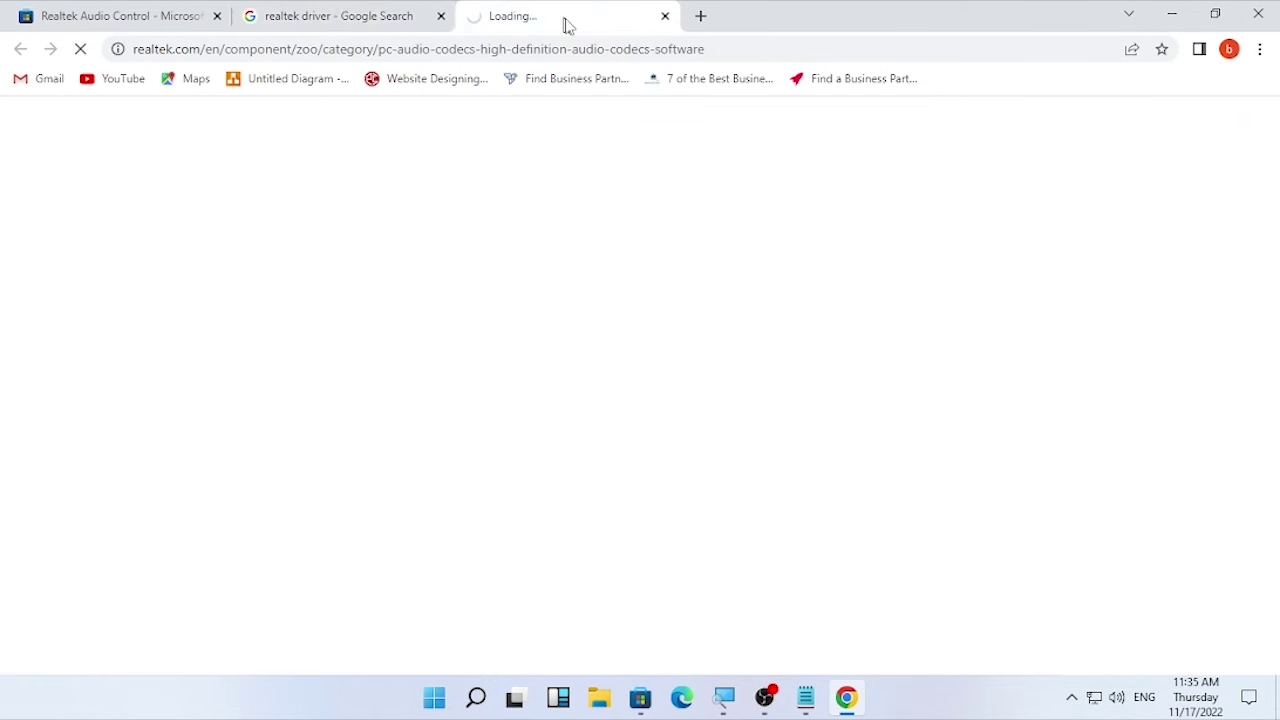
Step: From the search results, open the realtek-download.com HD Audio Drivers 2.82 result in a new tab
left_click(366, 16)
scroll(297, 326, "down", 1)
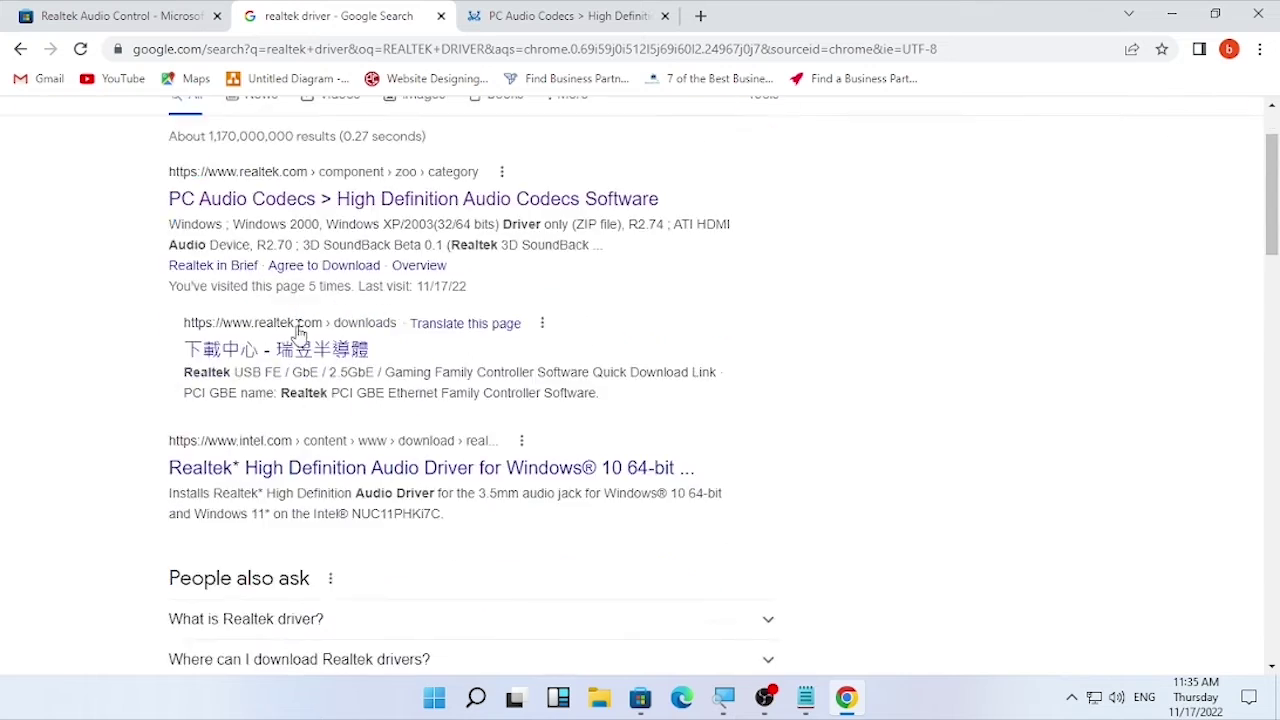
scroll(297, 326, "down", 7)
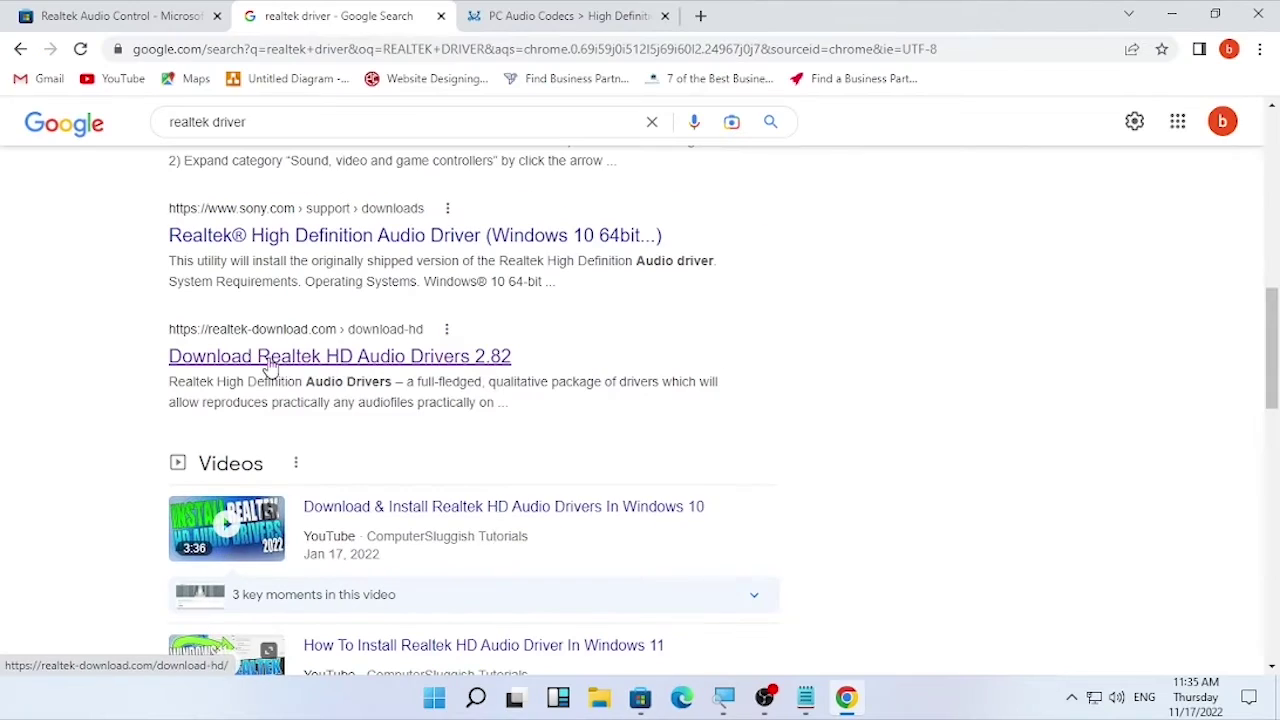
right_click(360, 342)
left_click(393, 359)
Step: Scroll Realtek's audio codecs page down to the Windows HD audio codec driver list
left_click(560, 16)
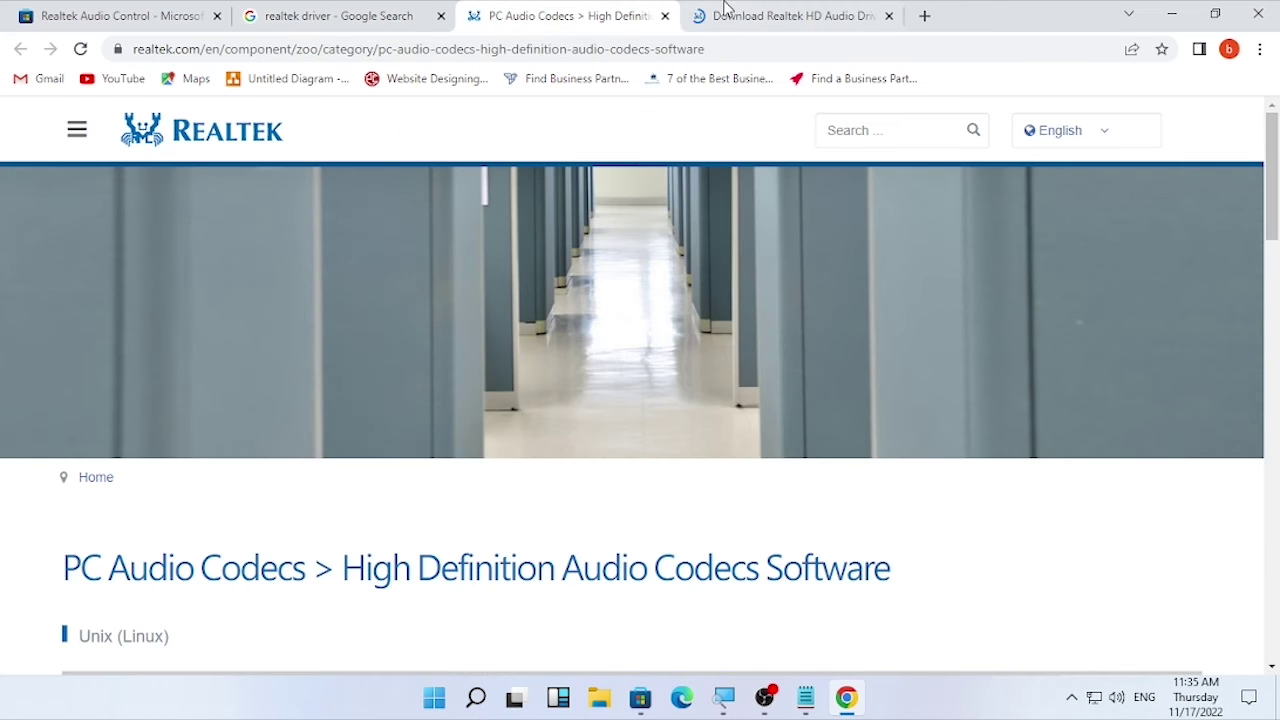
left_click(754, 15)
left_click(560, 16)
scroll(464, 275, "down", 2)
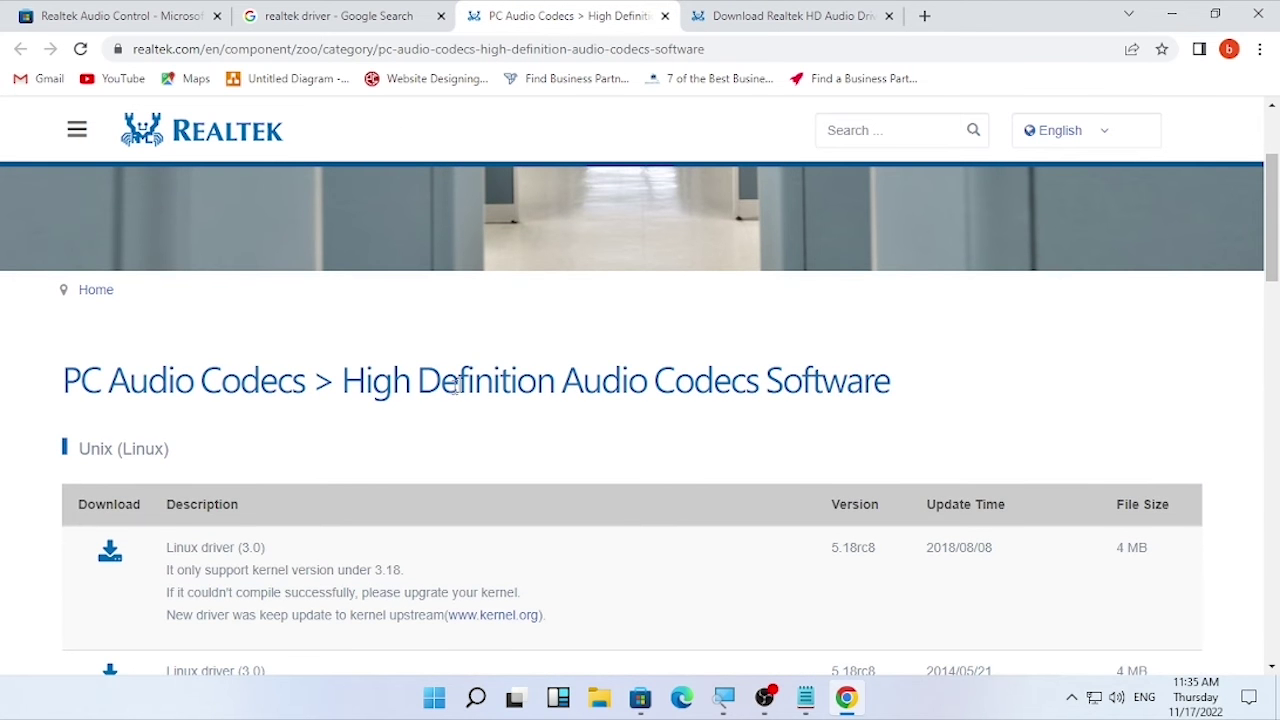
scroll(757, 397, "down", 1)
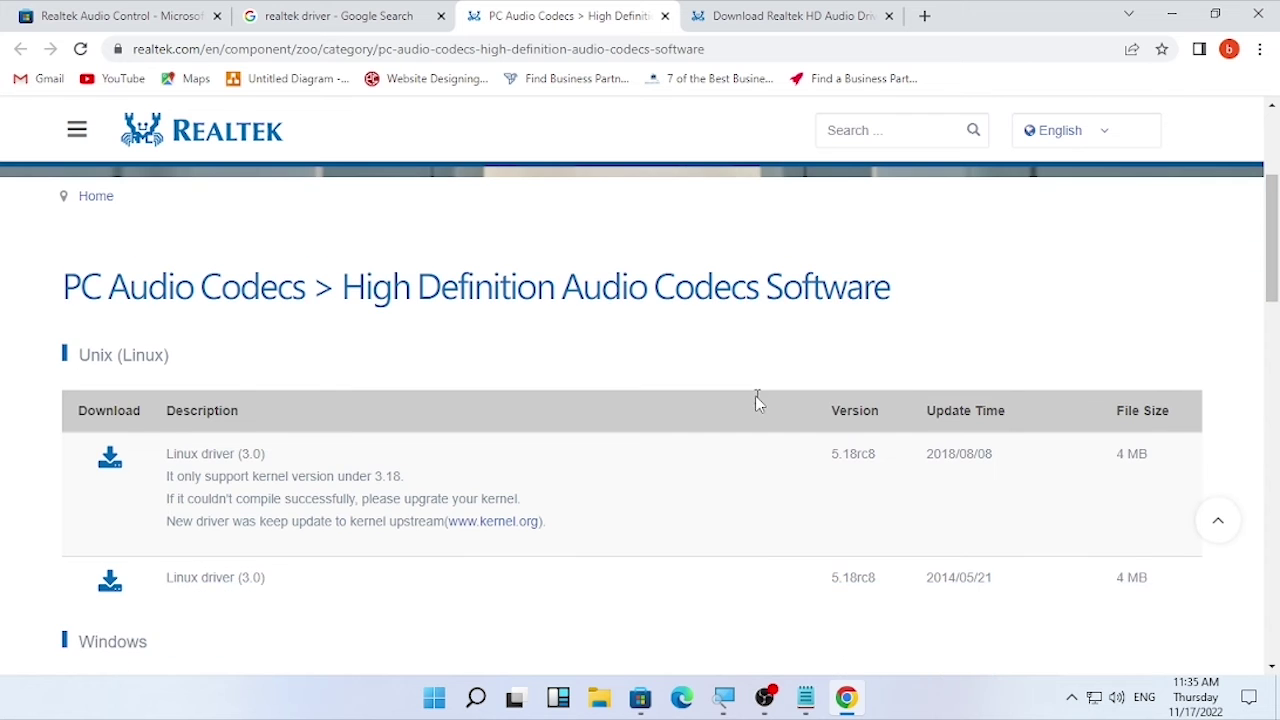
scroll(757, 400, "down", 1)
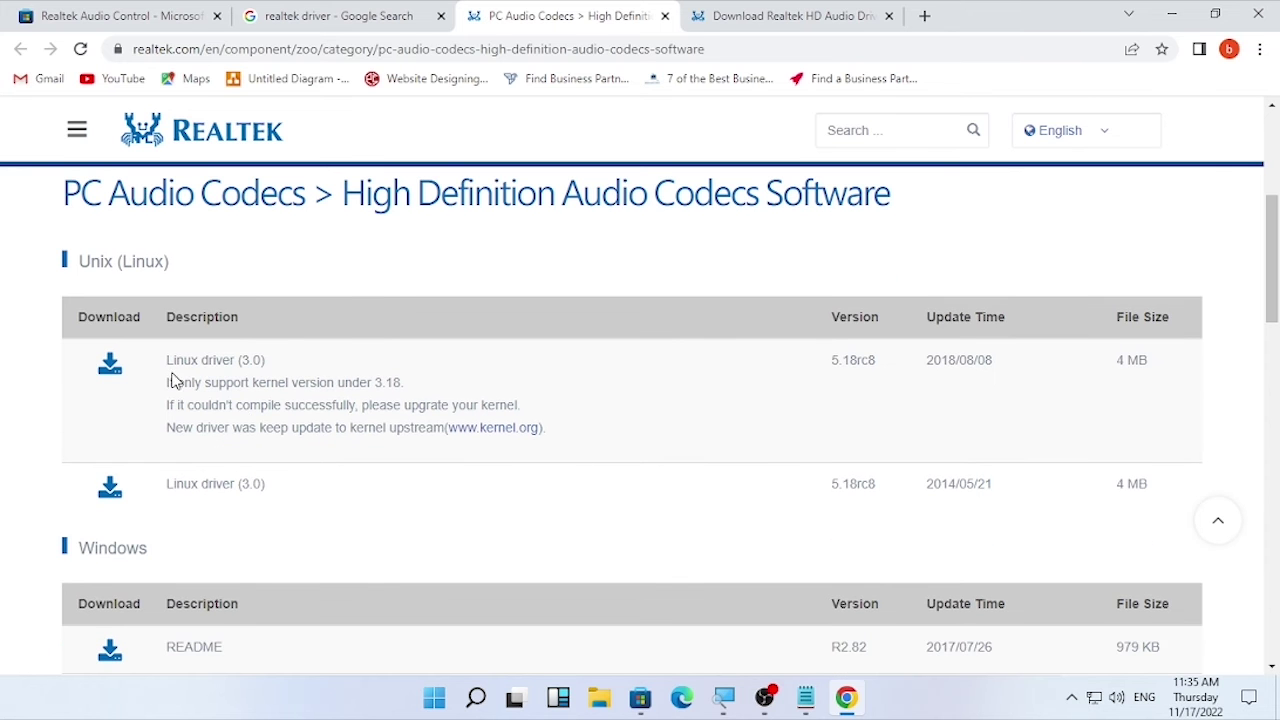
scroll(300, 466, "down", 3)
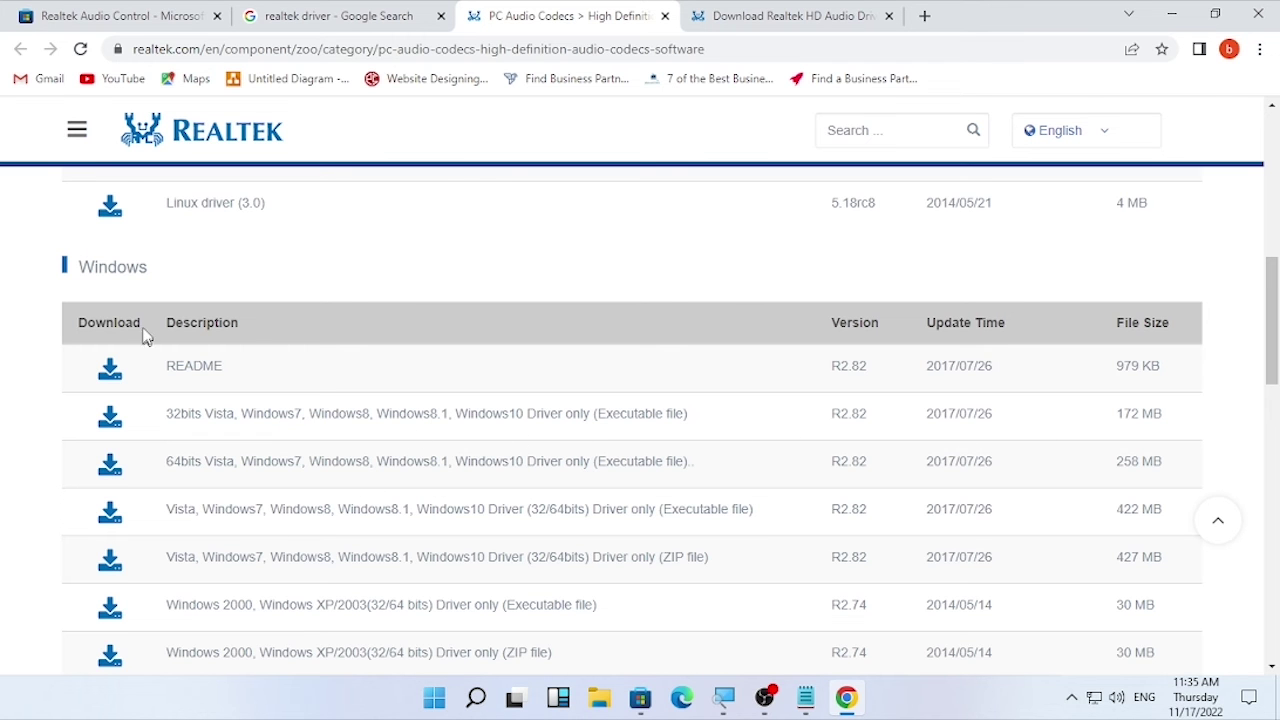
scroll(350, 502, "down", 3)
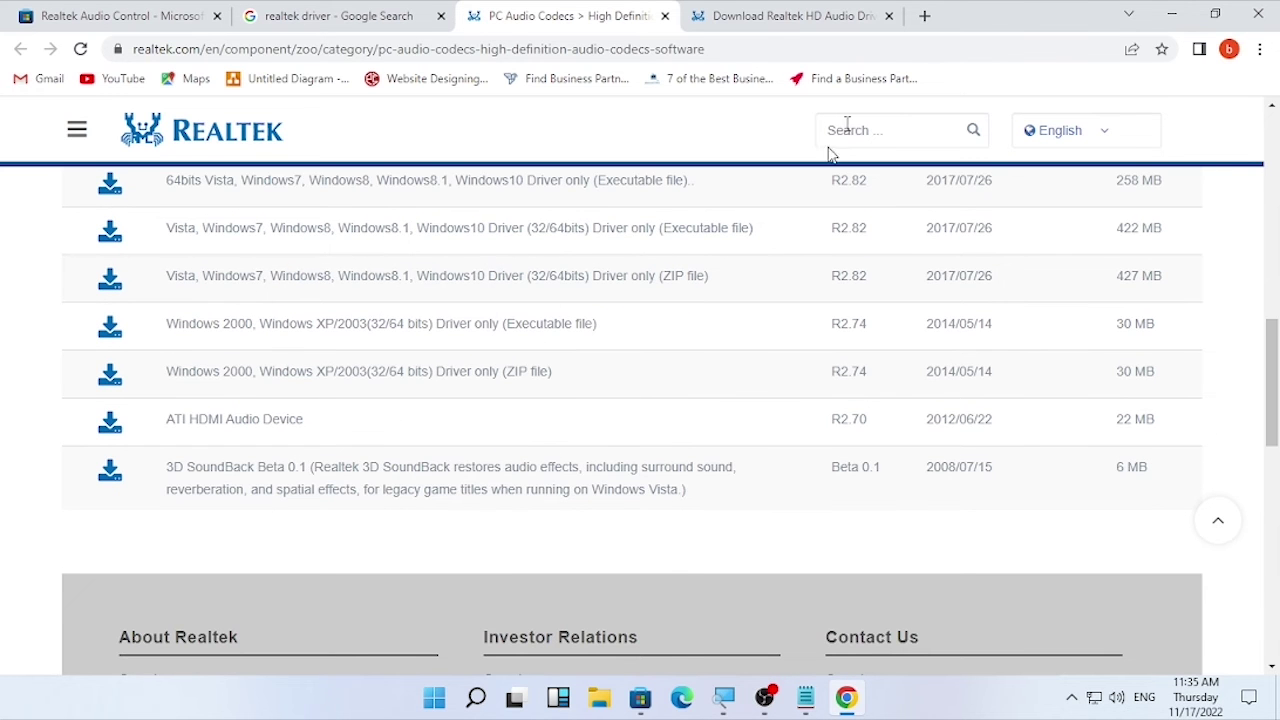
Step: Switch to the realtek-download.com page and scroll through its version 2.82 download links
left_click(800, 14)
scroll(548, 261, "down", 5)
scroll(548, 261, "down", 5)
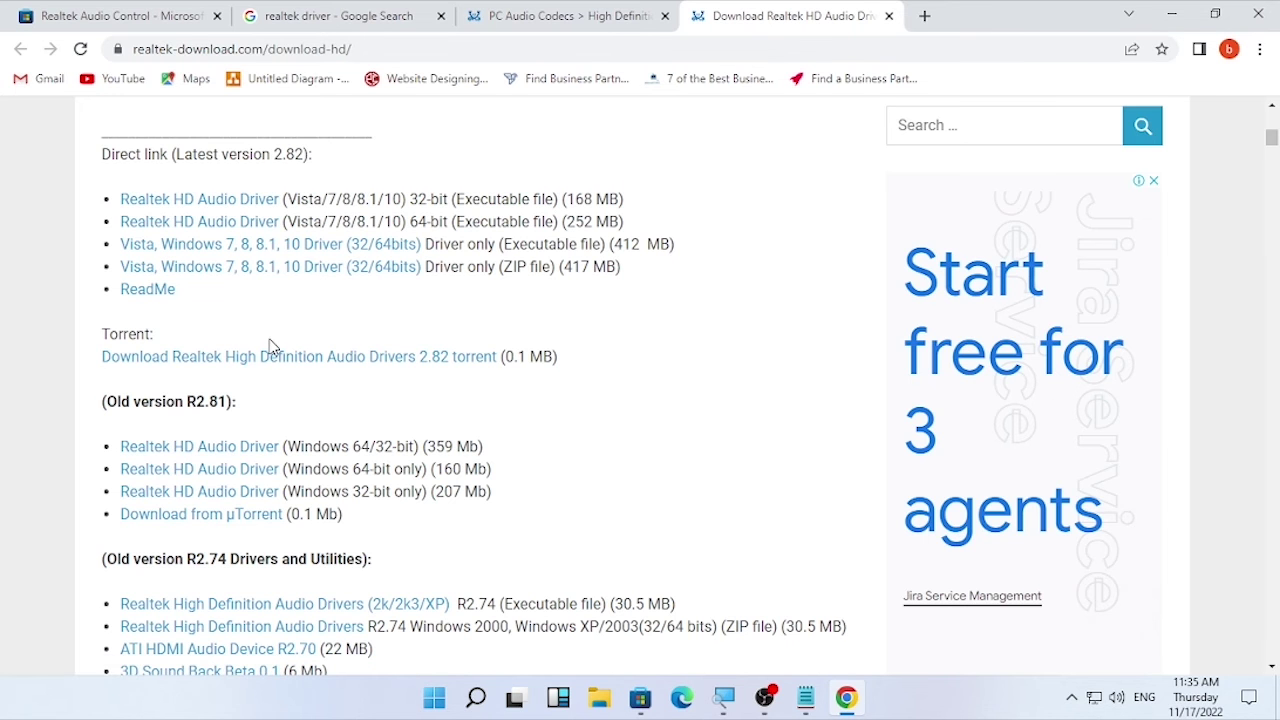
scroll(295, 350, "down", 2)
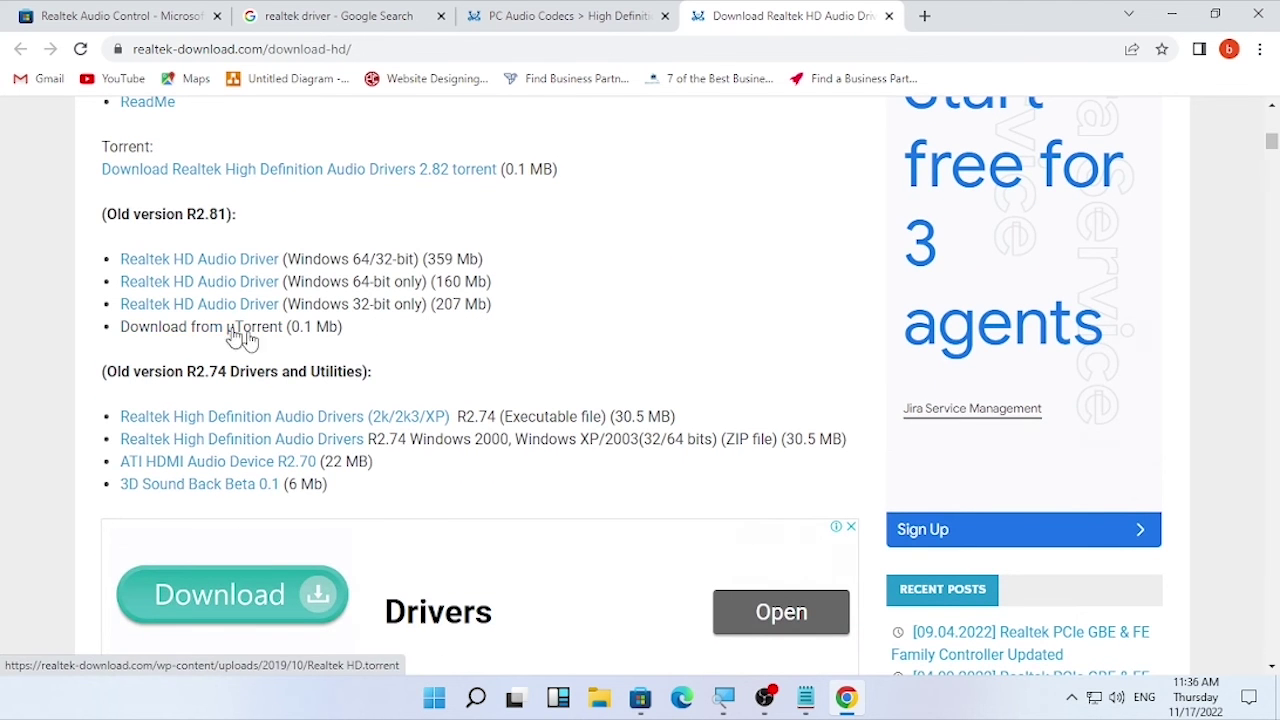
scroll(252, 177, "up", 2)
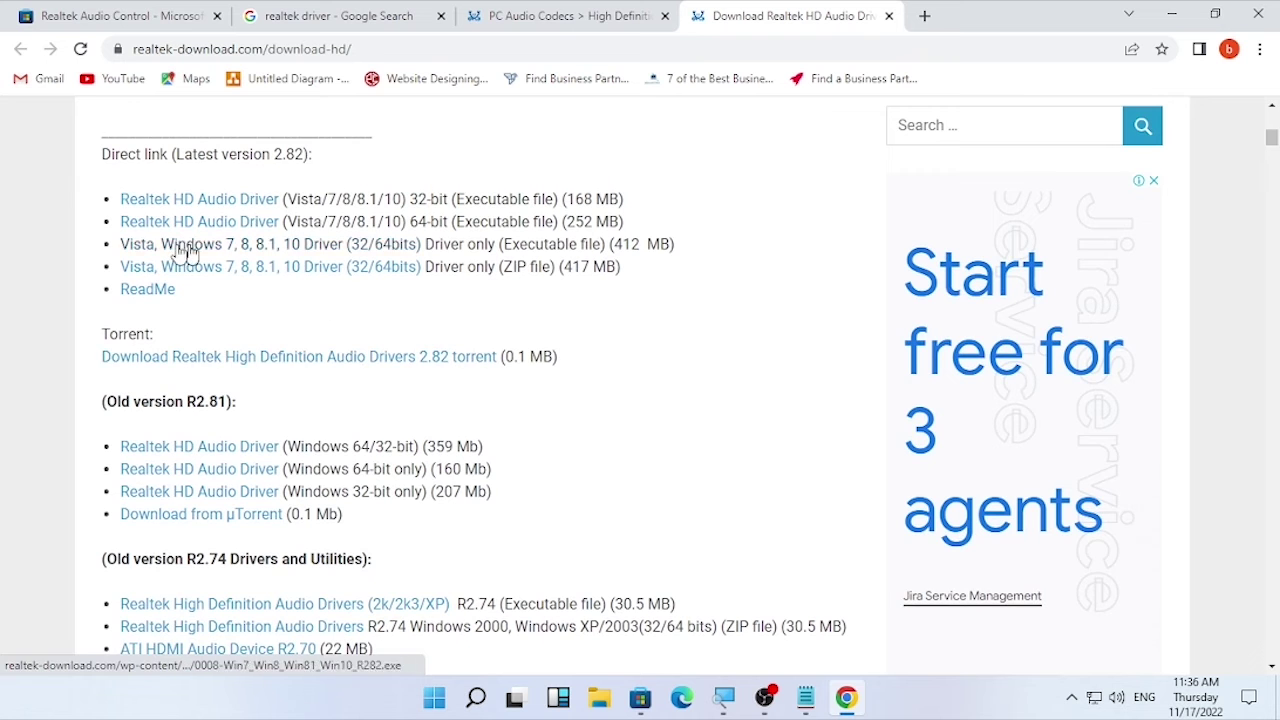
scroll(308, 185, "up", 1)
scroll(308, 185, "up", 3)
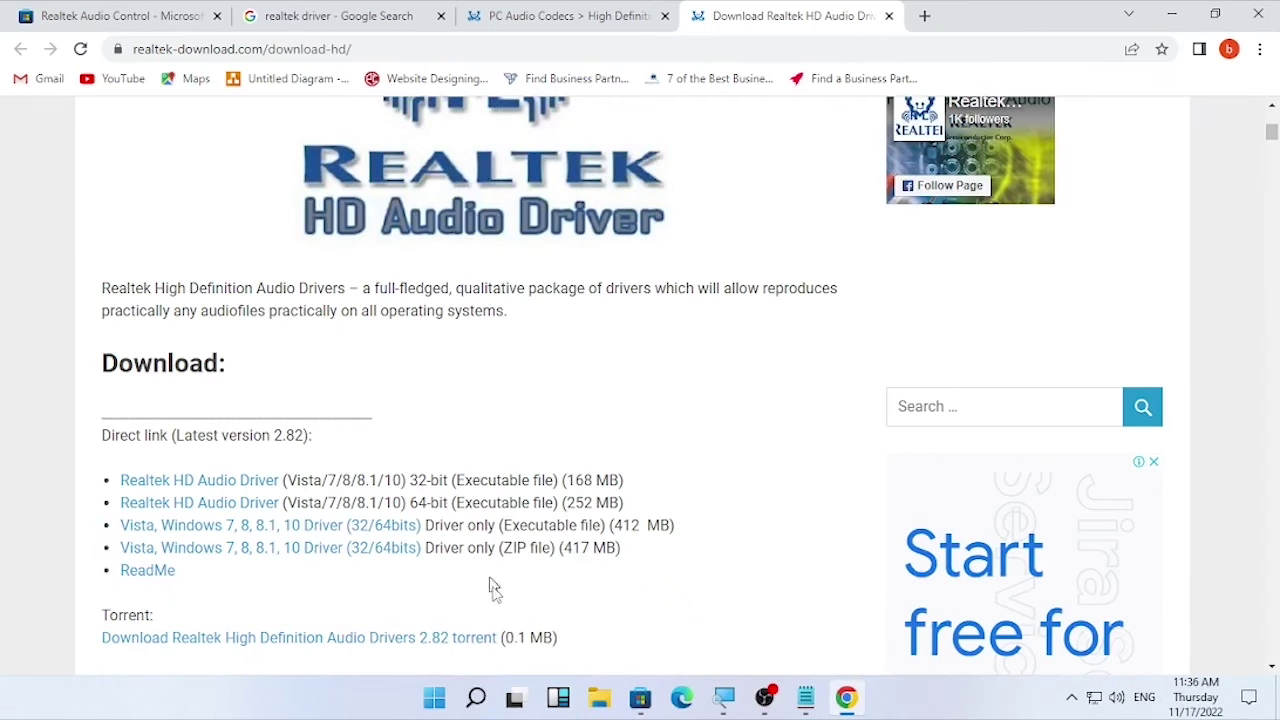
Step: Search Windows for 'SYSTEM INFORMATION' and launch the System Information app to view its System Summary
left_click(484, 700)
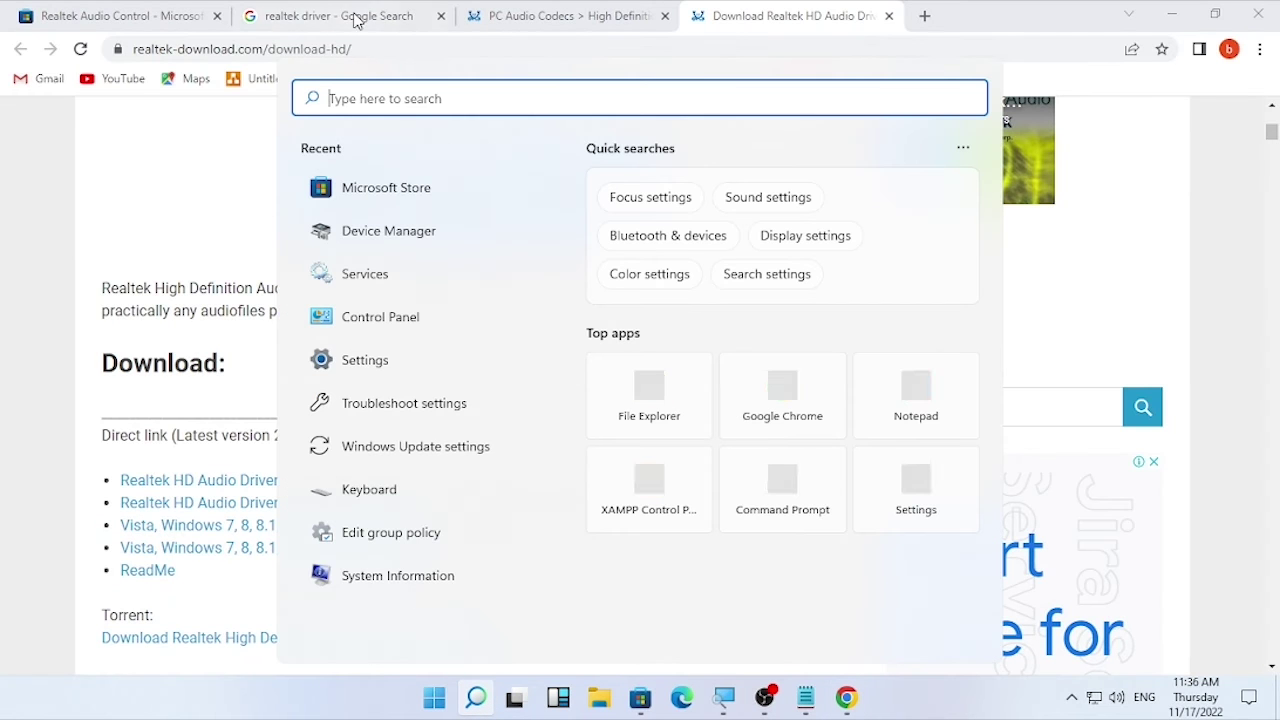
type("SYSTEM INB")
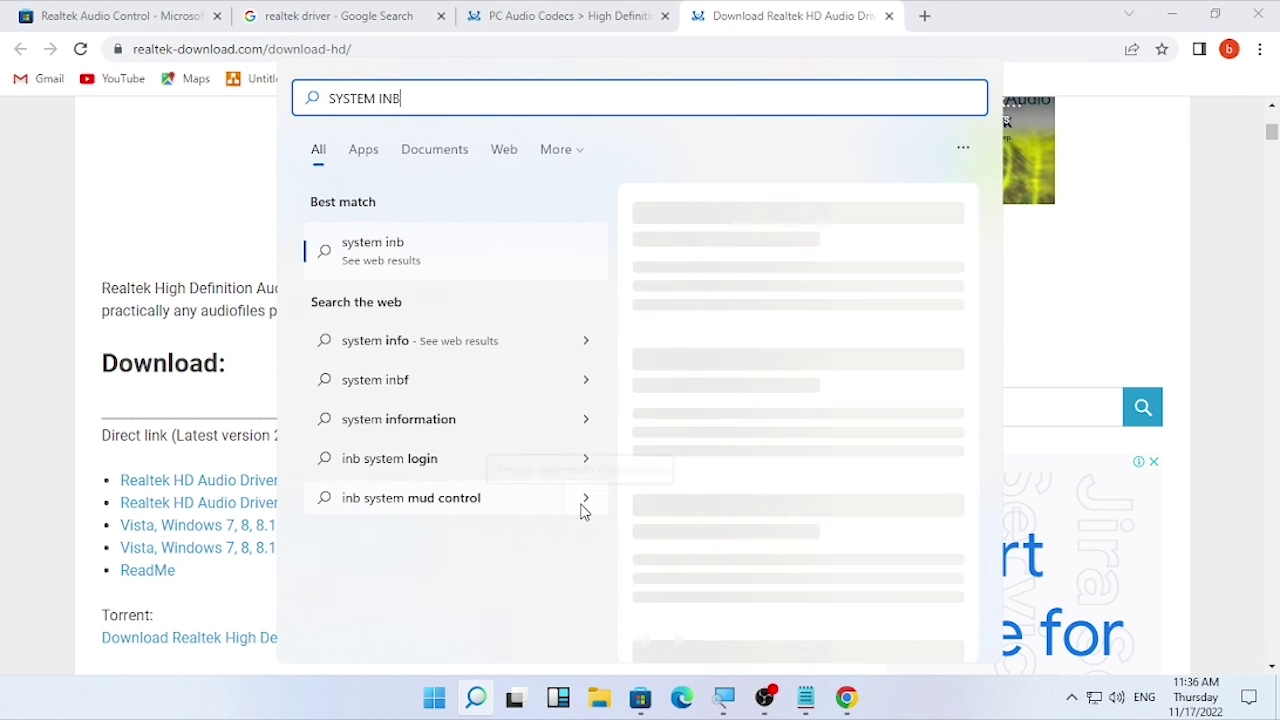
key("BackSpace")
type("FOR")
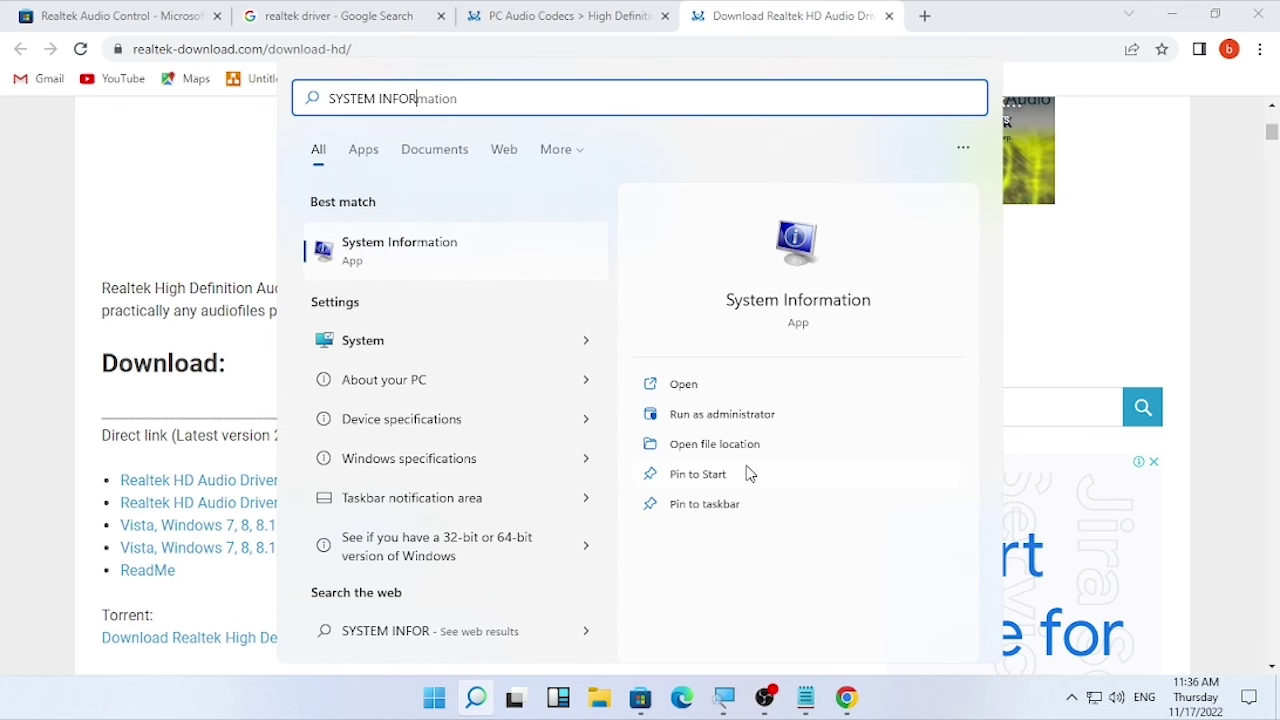
type("MATION")
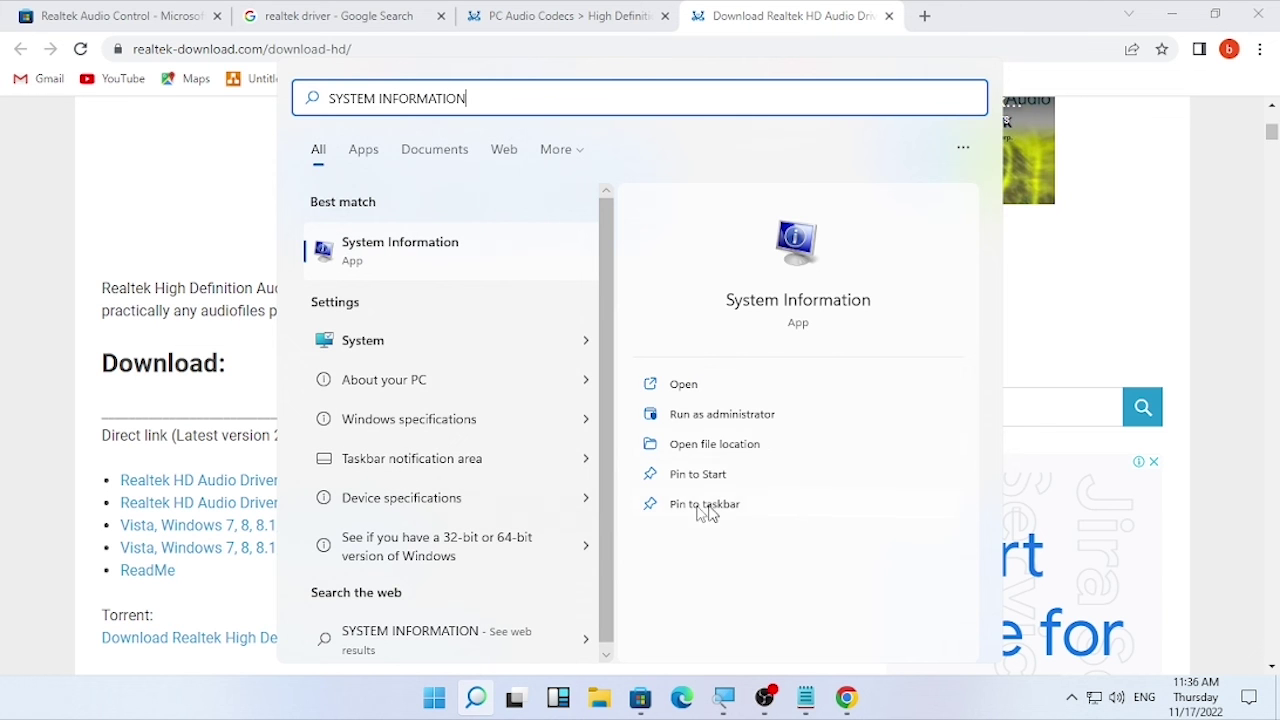
left_click(460, 263)
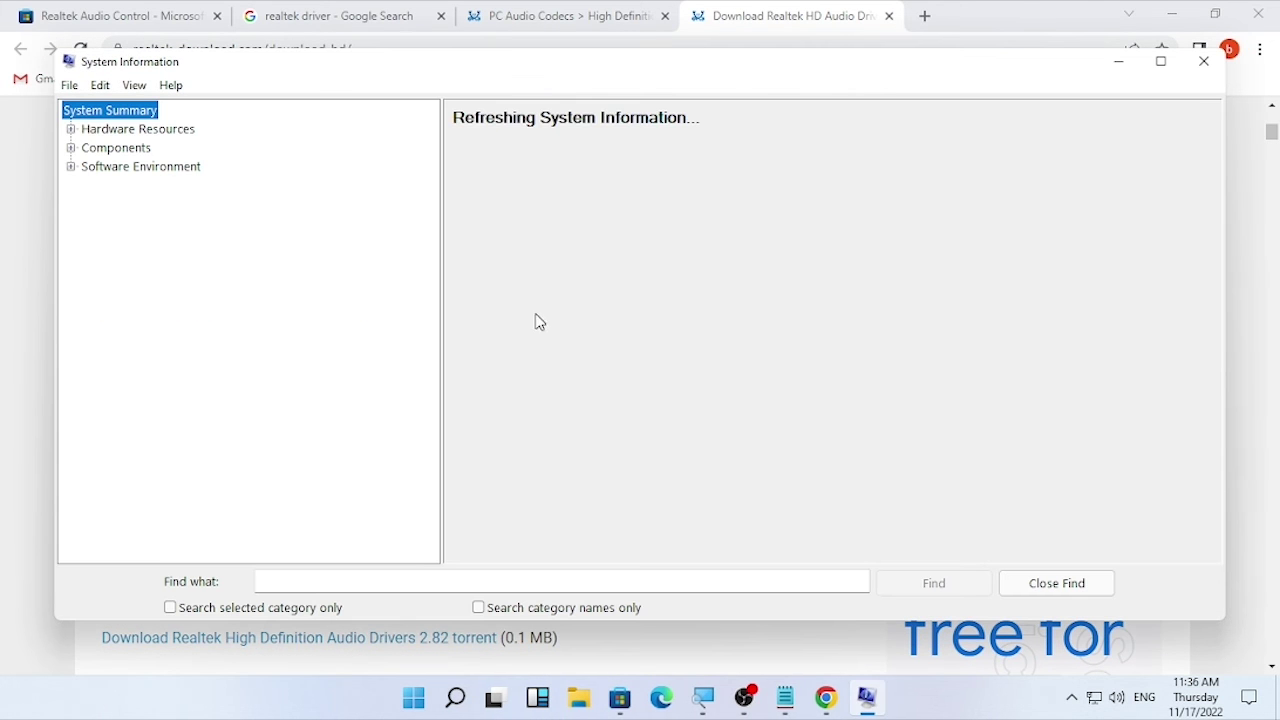